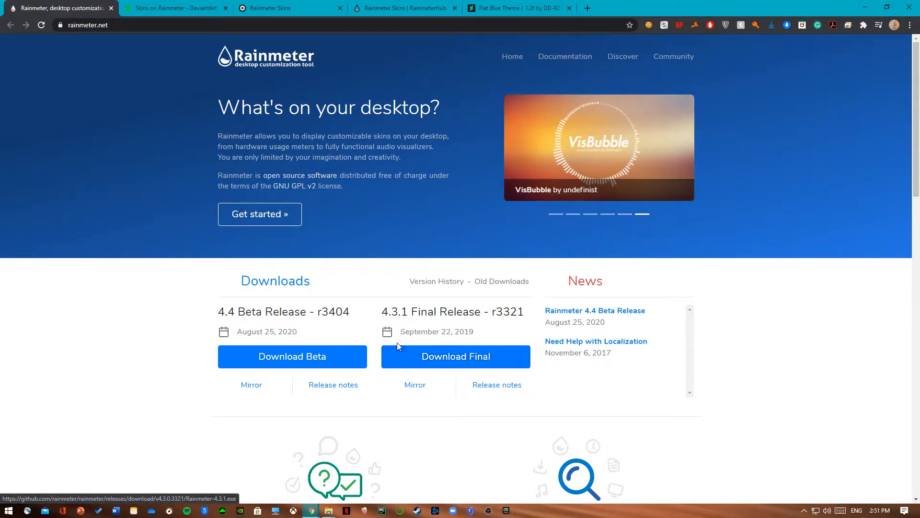
Step: Download the Rainmeter 4.3.1 final release and launch its installer with English as the language
{"action": "left_click", "coordinate": [429, 356]}
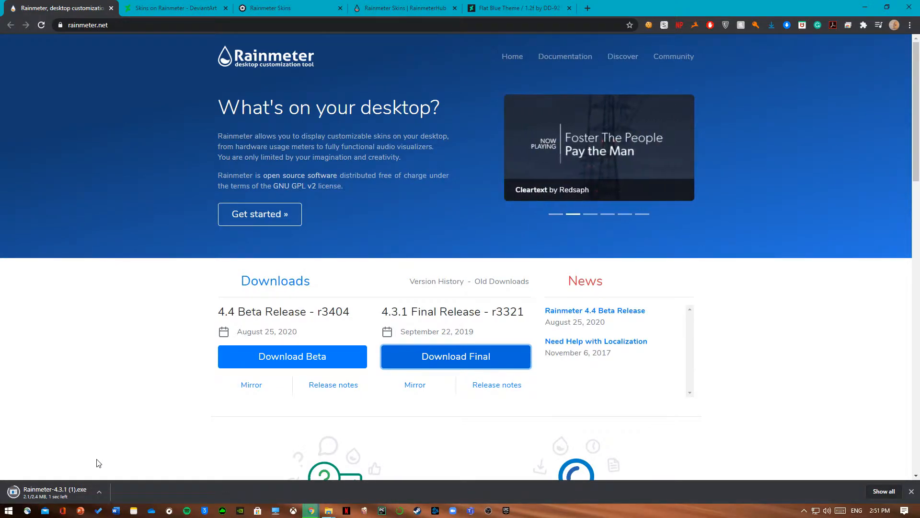
{"action": "left_click", "coordinate": [79, 488]}
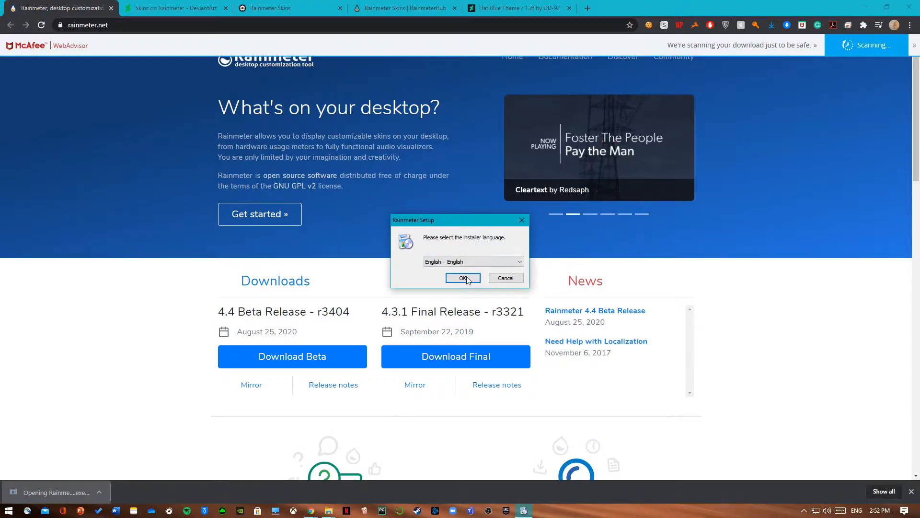
{"action": "left_click", "coordinate": [463, 278]}
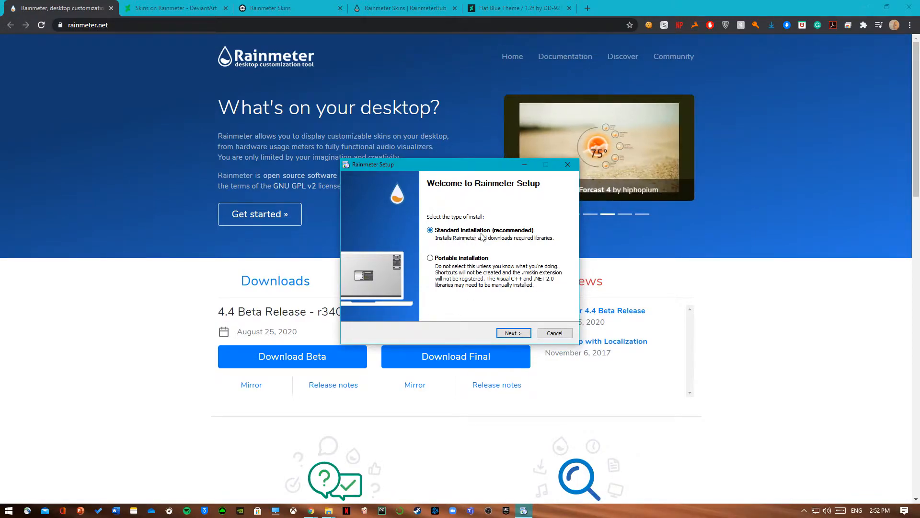
Step: Run the standard 64-bit installation into C:\Program Files\Rainmeter with launch on startup enabled, and finish setup with Rainmeter running
{"action": "left_click", "coordinate": [515, 333]}
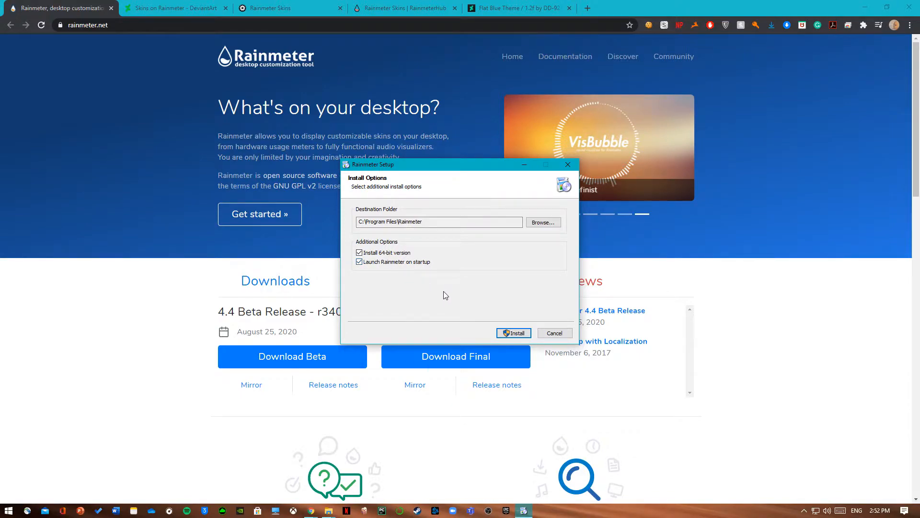
{"action": "left_click", "coordinate": [520, 333]}
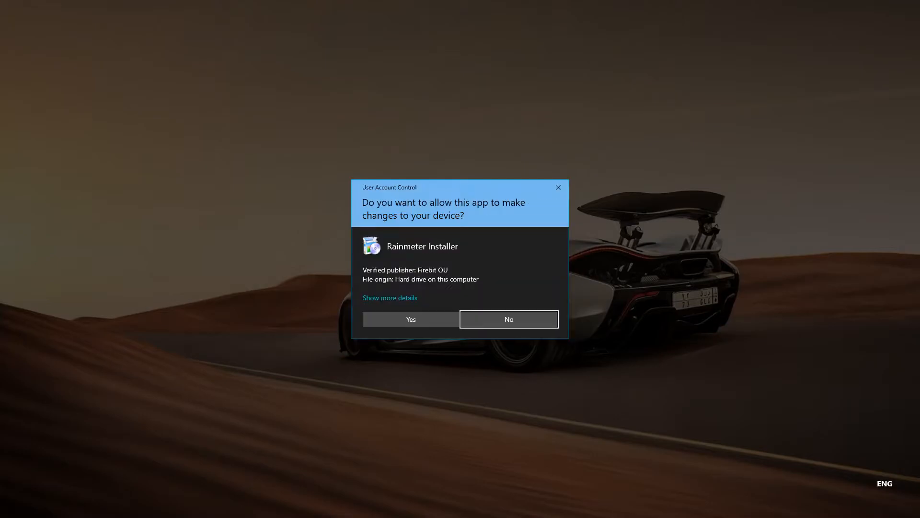
{"action": "left_click", "coordinate": [426, 315]}
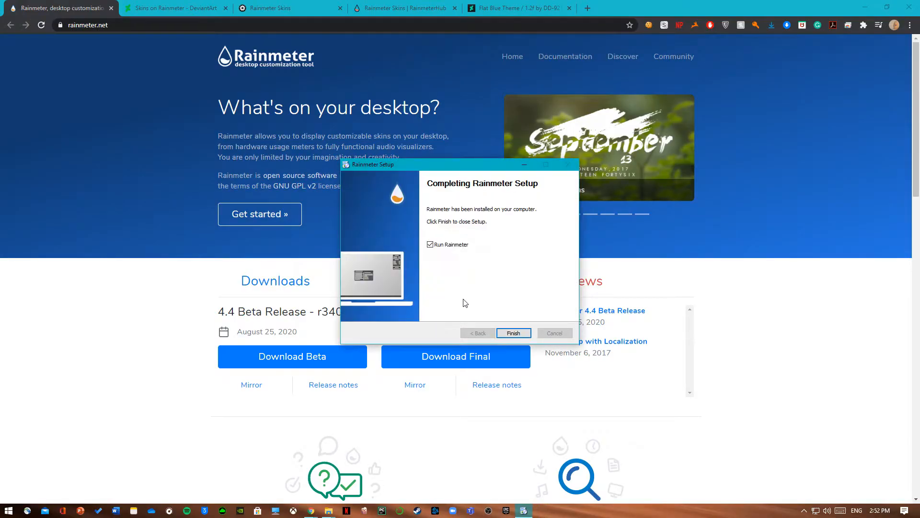
{"action": "left_click", "coordinate": [512, 333]}
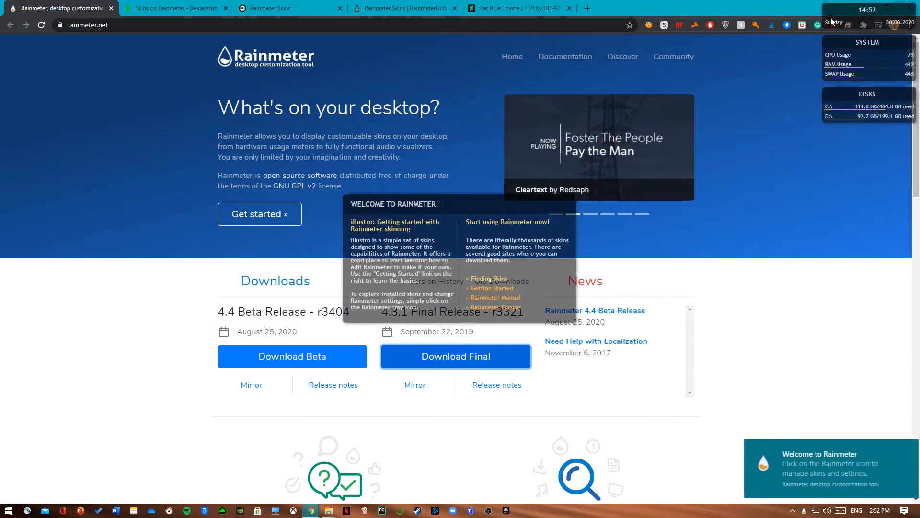
Step: Show the desktop, dismiss the welcome notification, and open the Rainmeter manager with the illustro skin folder expanded
{"action": "left_click", "coordinate": [863, 7]}
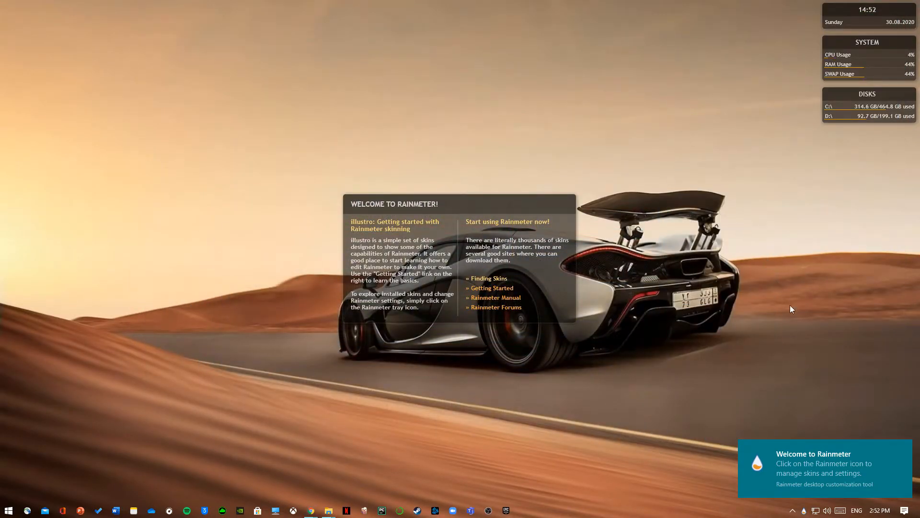
{"action": "left_click", "coordinate": [904, 450]}
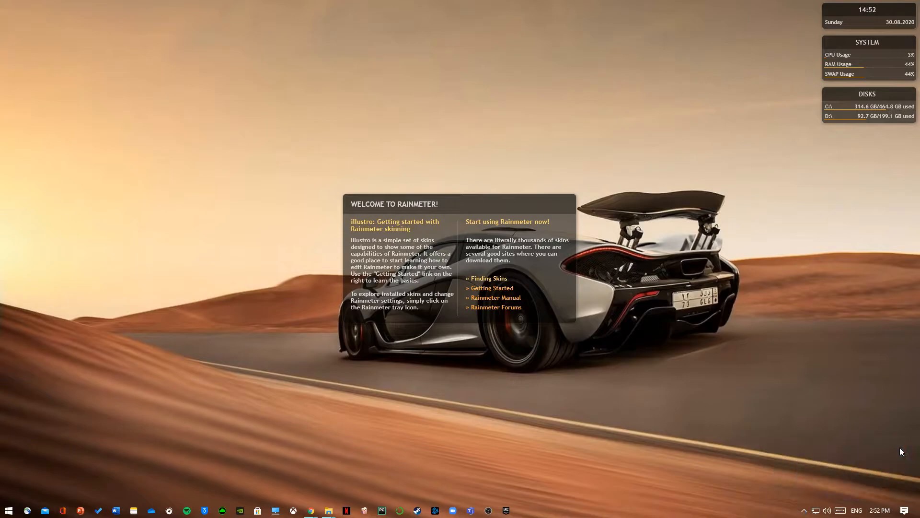
{"action": "left_click", "coordinate": [804, 512]}
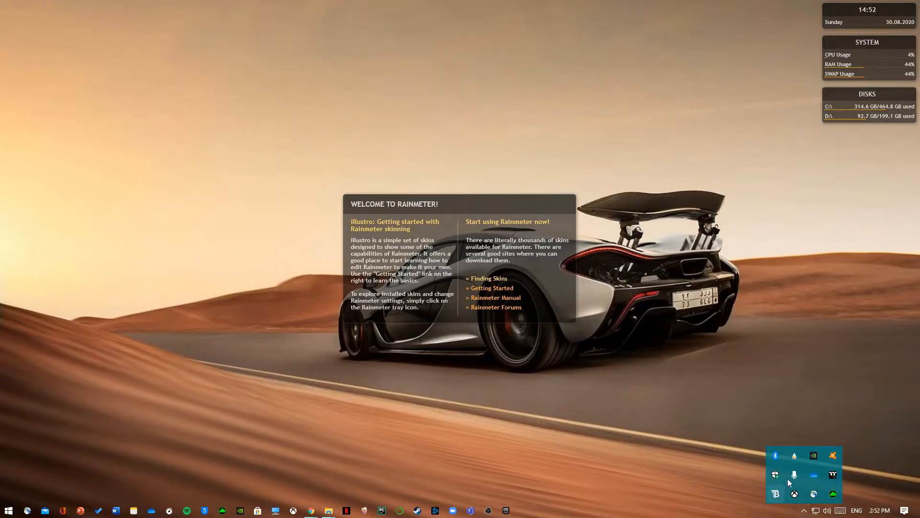
{"action": "left_click", "coordinate": [795, 456]}
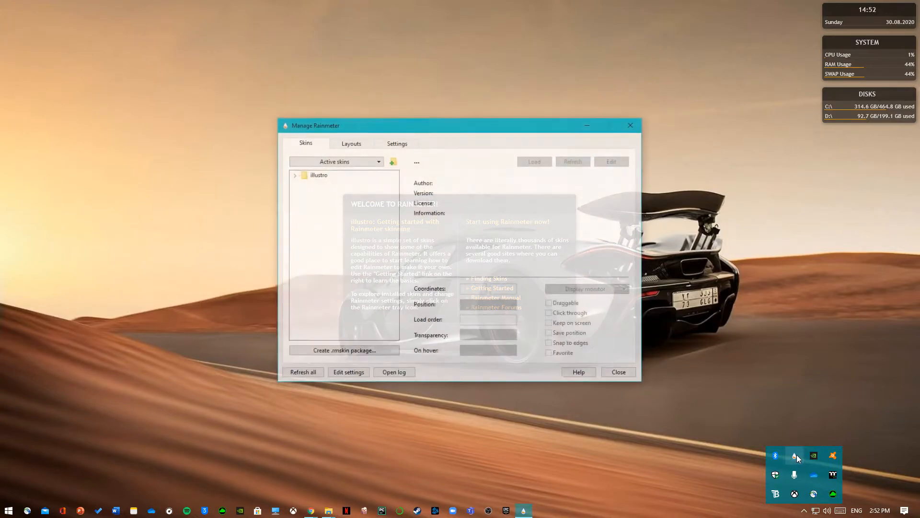
{"action": "left_click_drag", "start_coordinate": [468, 135], "coordinate": [694, 165]}
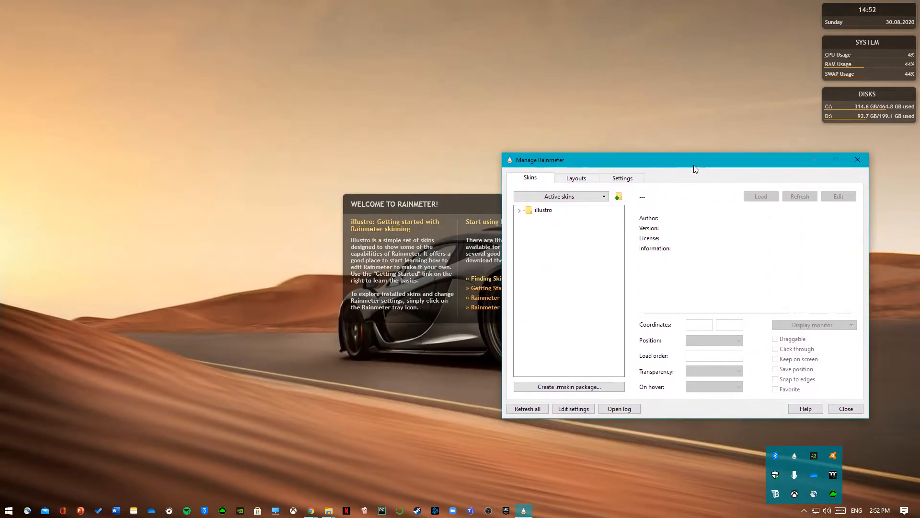
{"action": "left_click", "coordinate": [518, 210]}
{"action": "left_click_drag", "start_coordinate": [610, 161], "coordinate": [459, 309]}
{"action": "left_click_drag", "start_coordinate": [527, 308], "coordinate": [547, 158]}
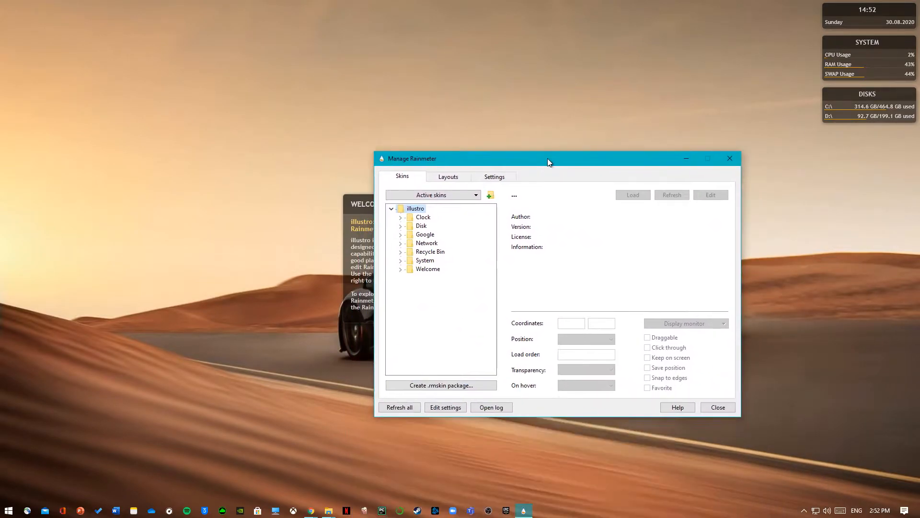
Step: Unload the active illustro Clock and 2 Disks skins from the desktop
{"action": "left_click", "coordinate": [409, 219]}
{"action": "left_click", "coordinate": [416, 201]}
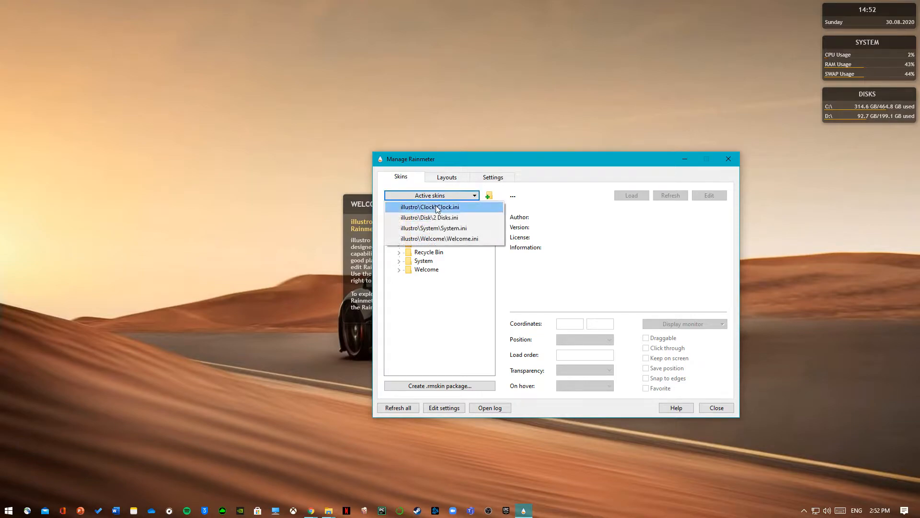
{"action": "left_click", "coordinate": [422, 205]}
{"action": "left_click", "coordinate": [632, 195]}
{"action": "left_click", "coordinate": [462, 197]}
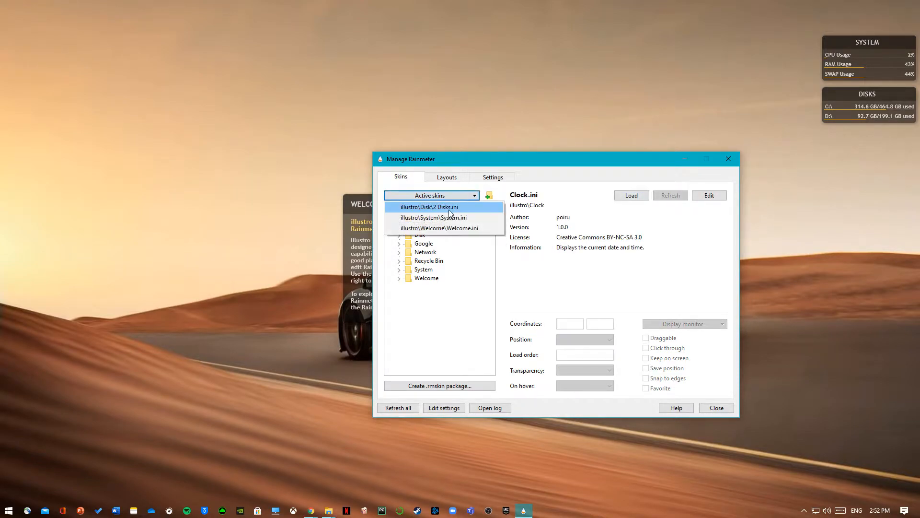
{"action": "left_click", "coordinate": [426, 206]}
{"action": "left_click", "coordinate": [631, 196]}
Step: Unload the active illustro System and Welcome skins, and minimize the Rainmeter manager
{"action": "left_click", "coordinate": [470, 197]}
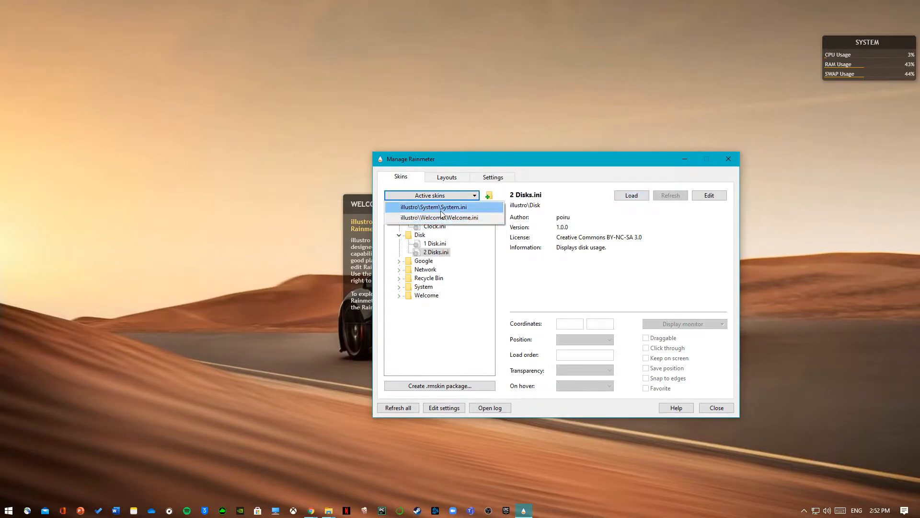
{"action": "left_click", "coordinate": [441, 206]}
{"action": "left_click", "coordinate": [632, 195]}
{"action": "left_click", "coordinate": [448, 198]}
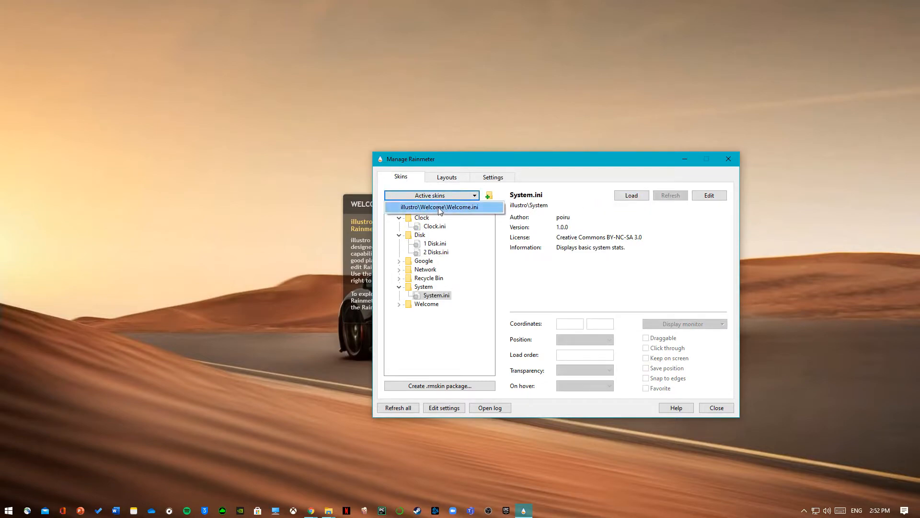
{"action": "left_click", "coordinate": [431, 206]}
{"action": "left_click", "coordinate": [632, 195]}
{"action": "left_click_drag", "start_coordinate": [600, 160], "coordinate": [534, 145]}
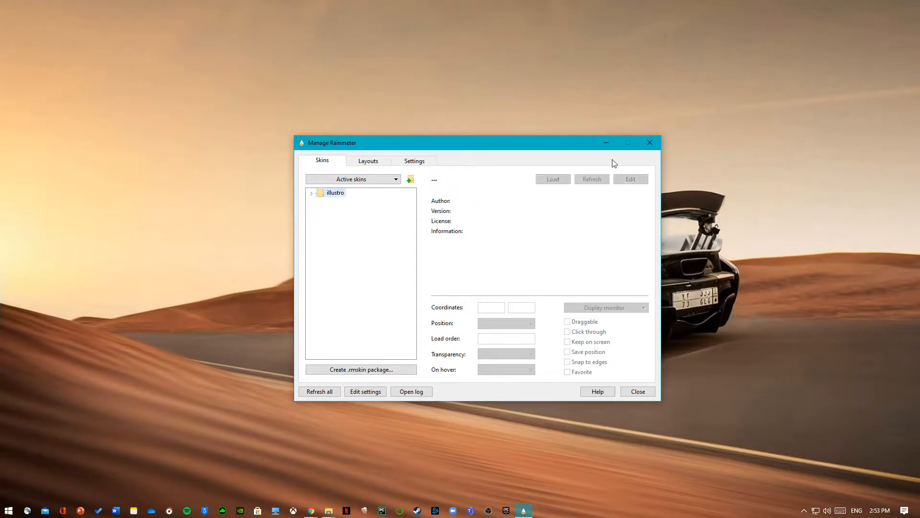
{"action": "left_click", "coordinate": [598, 144]}
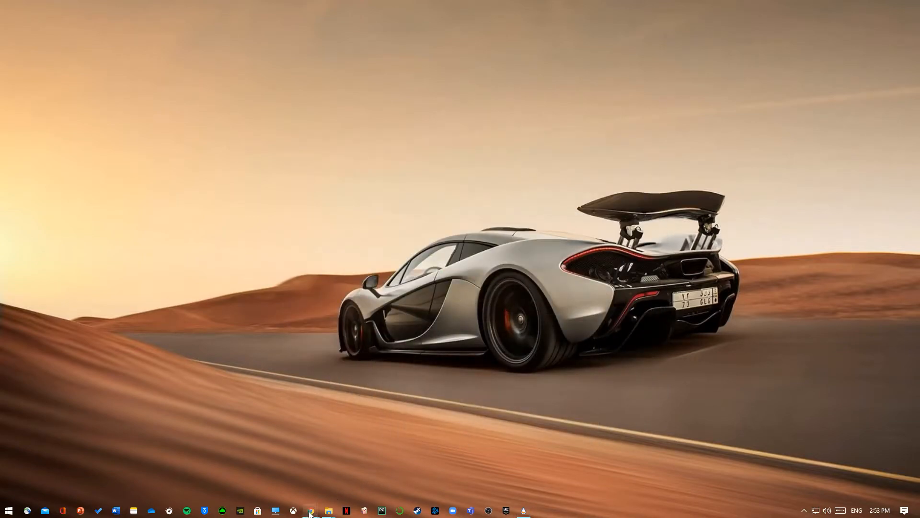
Step: Switch to Chrome and browse the skin galleries on DeviantArt, Rainmeter Skins and RainmeterHub
{"action": "mouse_move", "coordinate": [311, 510]}
{"action": "left_click", "coordinate": [393, 484]}
{"action": "left_click_drag", "start_coordinate": [777, 20], "coordinate": [662, 0]}
{"action": "left_click", "coordinate": [201, 8]}
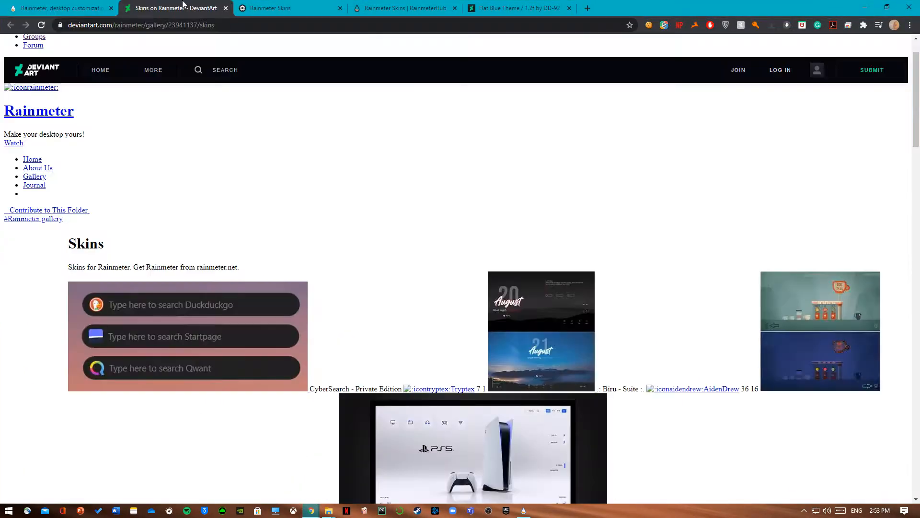
{"action": "scroll", "coordinate": [364, 254], "scroll_direction": "down", "scroll_amount": 20}
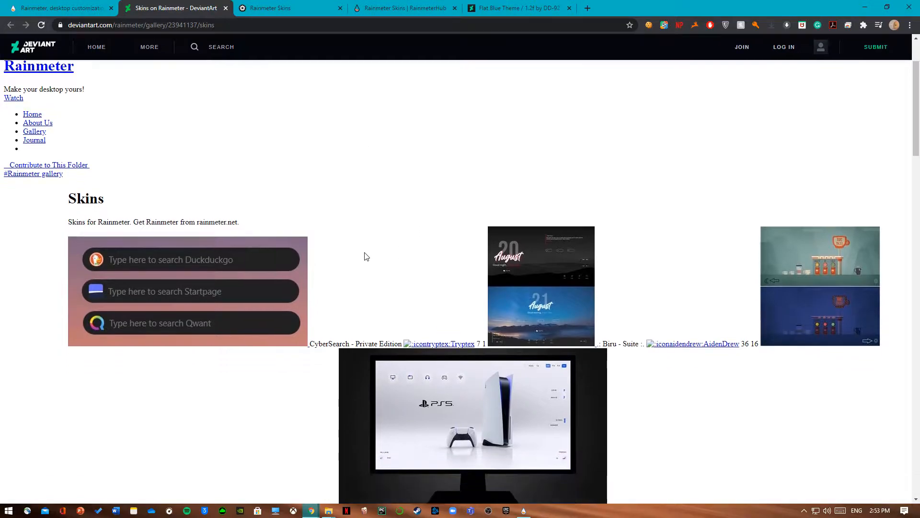
{"action": "scroll", "coordinate": [331, 241], "scroll_direction": "down", "scroll_amount": 1}
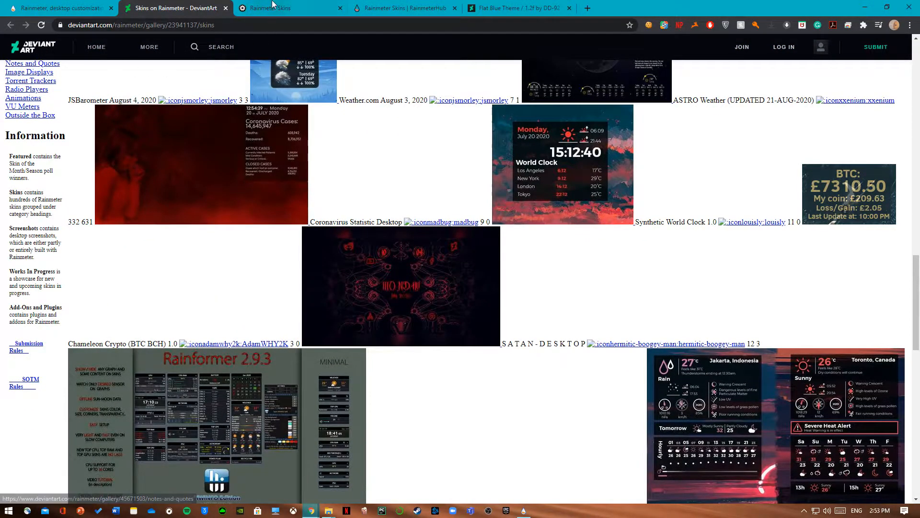
{"action": "left_click", "coordinate": [270, 9]}
{"action": "scroll", "coordinate": [311, 165], "scroll_direction": "down", "scroll_amount": 10}
{"action": "key", "text": "ctrl+Tab"}
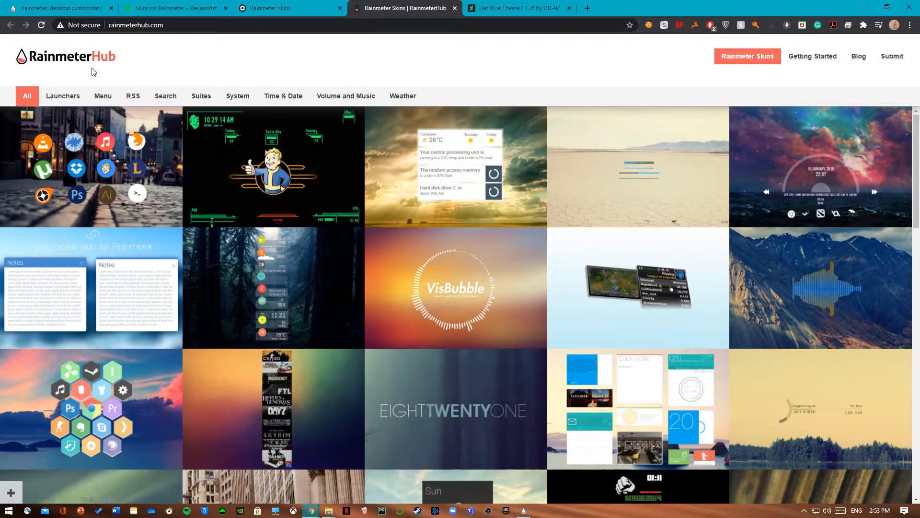
{"action": "scroll", "coordinate": [395, 240], "scroll_direction": "down", "scroll_amount": 12}
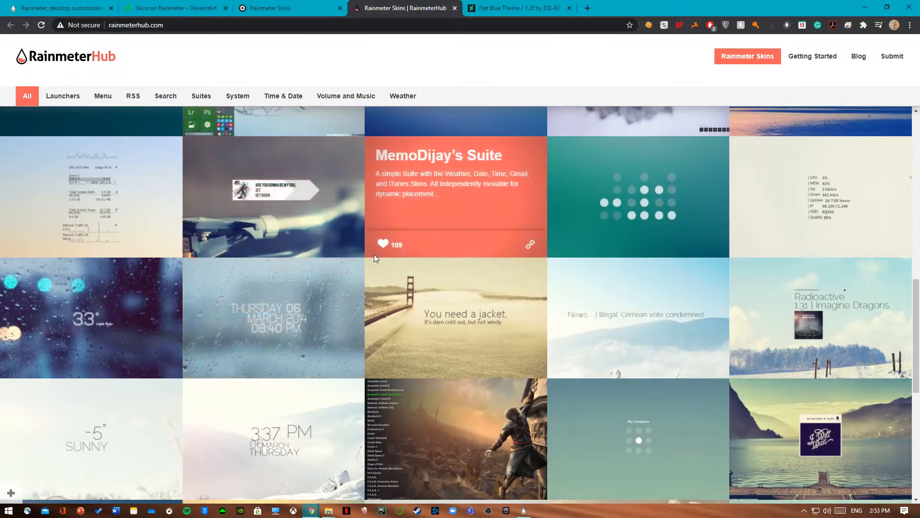
{"action": "scroll", "coordinate": [372, 258], "scroll_direction": "down", "scroll_amount": 5}
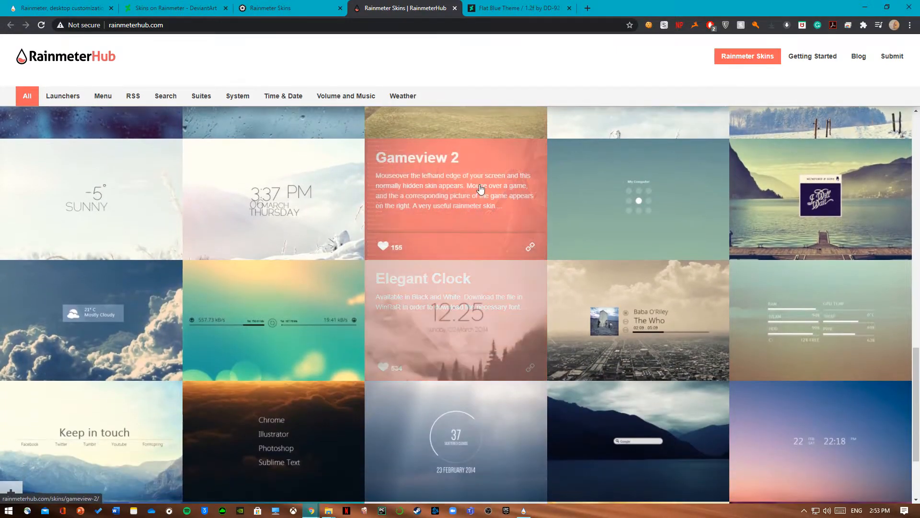
Step: Download Flat Blue Theme 1.2f from its DeviantArt page and install the skin package in Rainmeter
{"action": "left_click", "coordinate": [497, 11]}
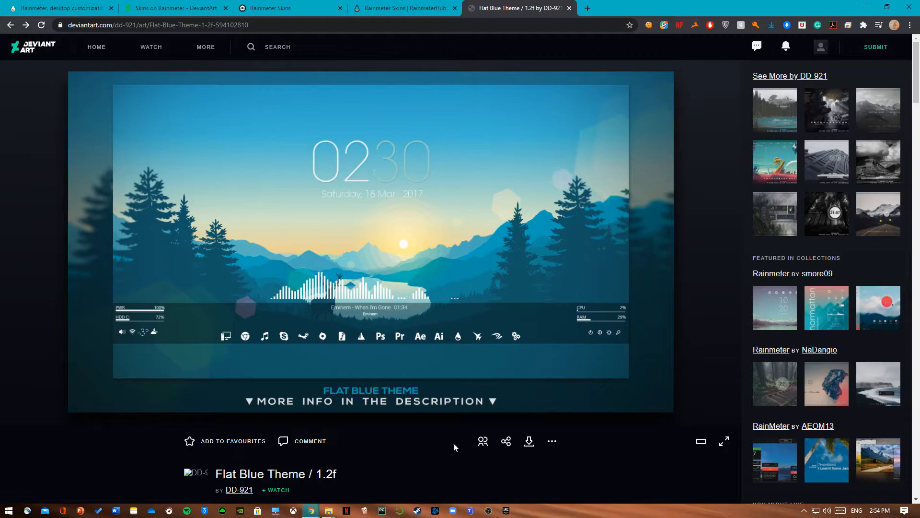
{"action": "left_click", "coordinate": [530, 441]}
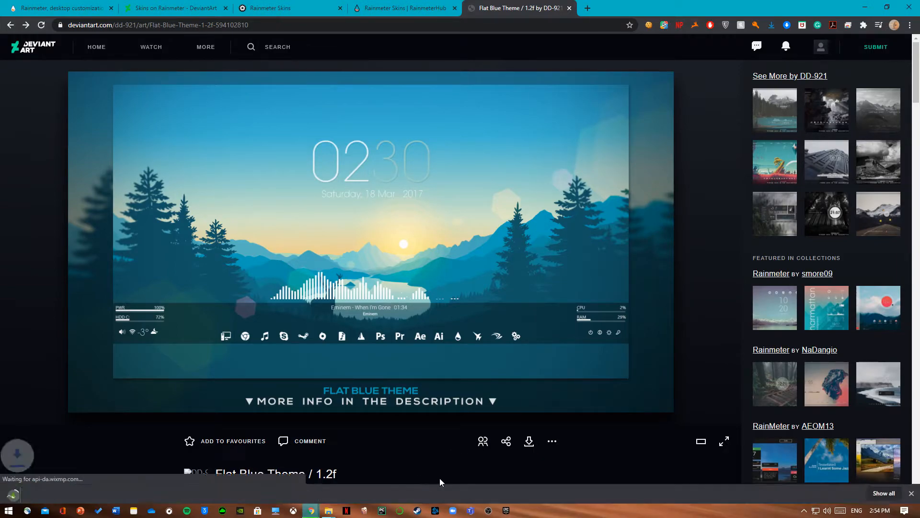
{"action": "left_click", "coordinate": [65, 494]}
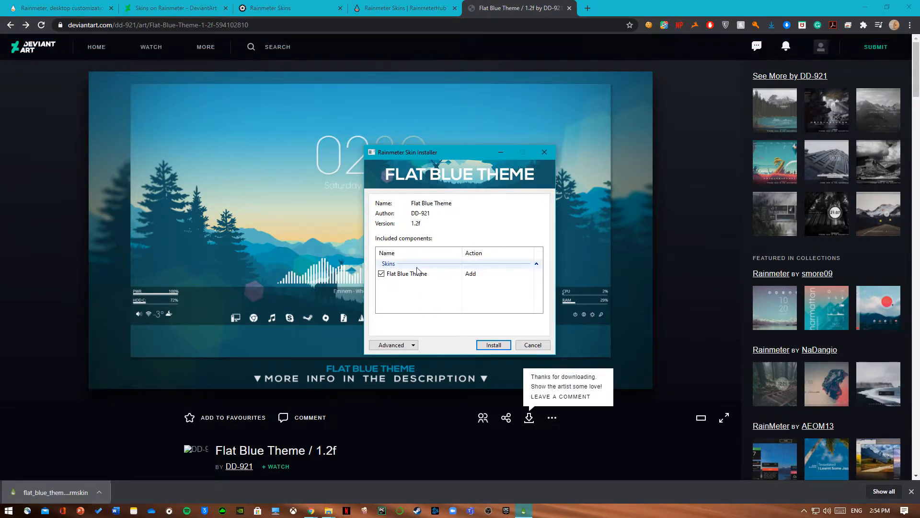
{"action": "left_click_drag", "start_coordinate": [445, 153], "coordinate": [441, 148]}
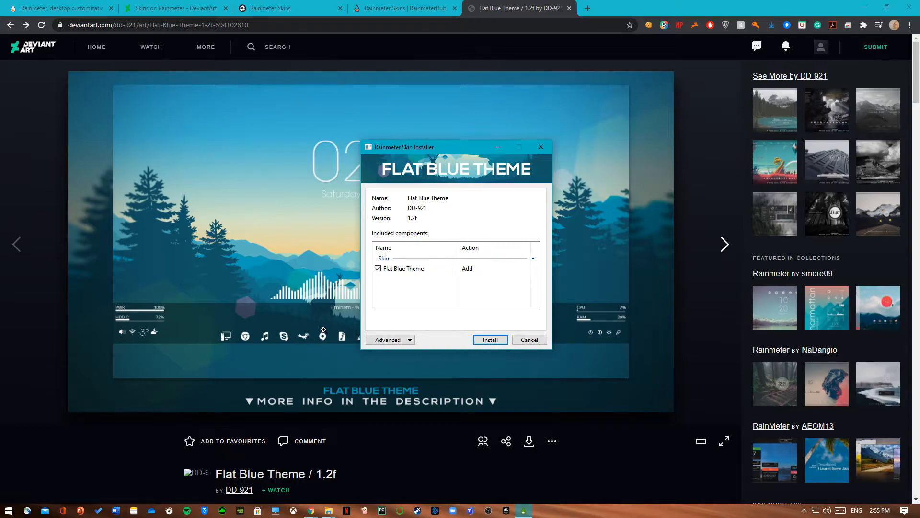
{"action": "left_click", "coordinate": [489, 339]}
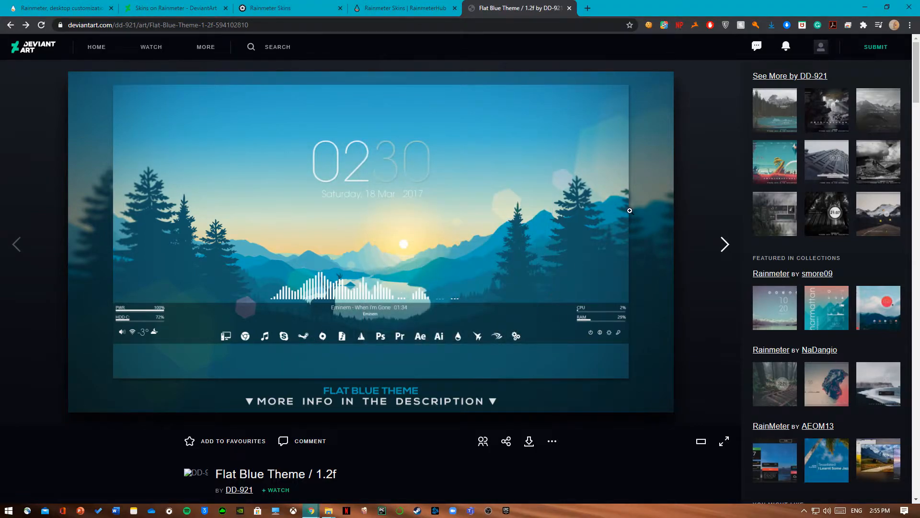
Step: Return to the desktop and open the Rainmeter manager to view the skins in the Flat Blue Theme folder
{"action": "left_click", "coordinate": [865, 7]}
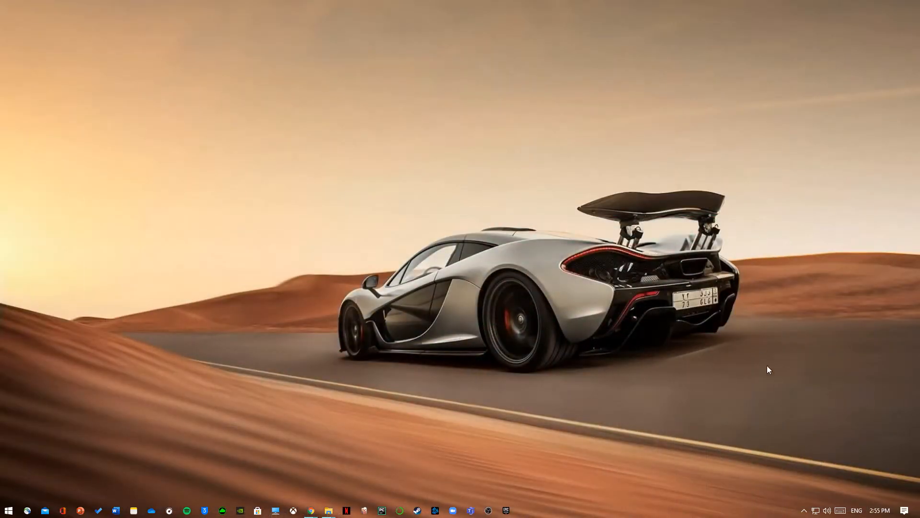
{"action": "left_click", "coordinate": [803, 511]}
{"action": "right_click", "coordinate": [793, 456]}
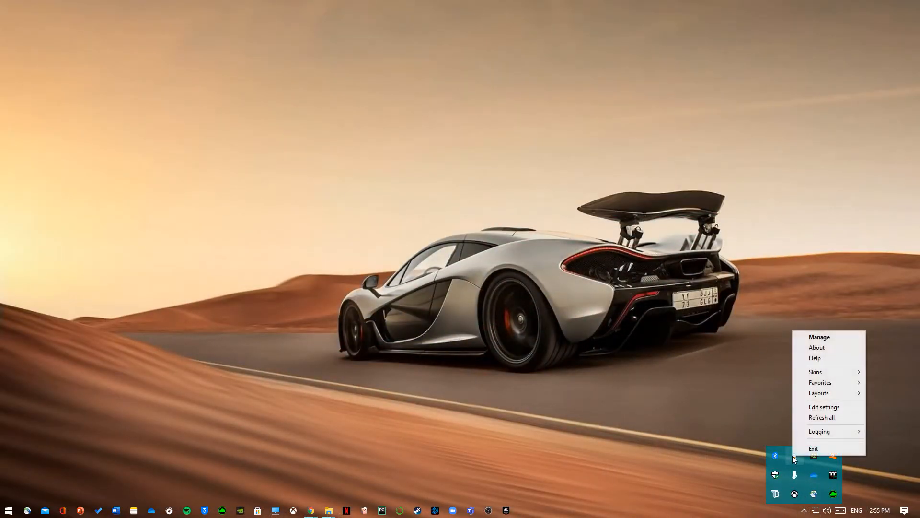
{"action": "left_click", "coordinate": [821, 337]}
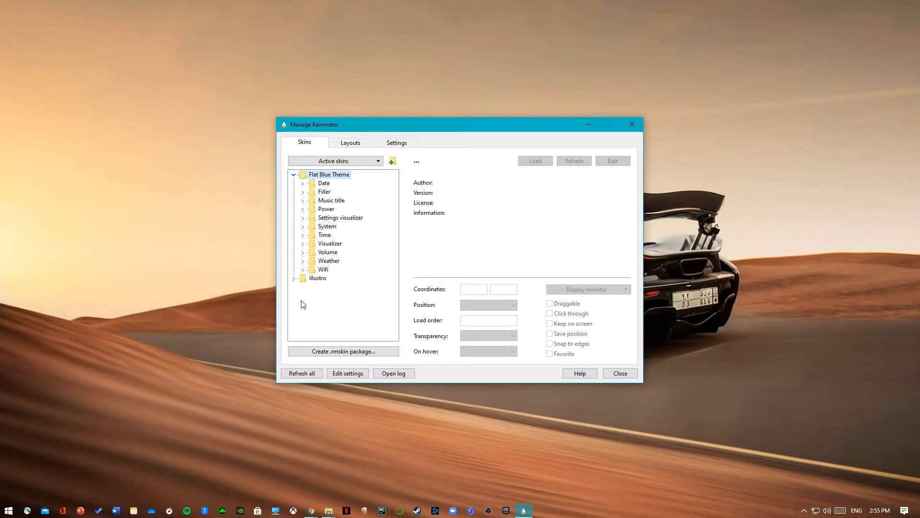
{"action": "left_click_drag", "start_coordinate": [469, 124], "coordinate": [462, 98]}
{"action": "left_click", "coordinate": [689, 163]}
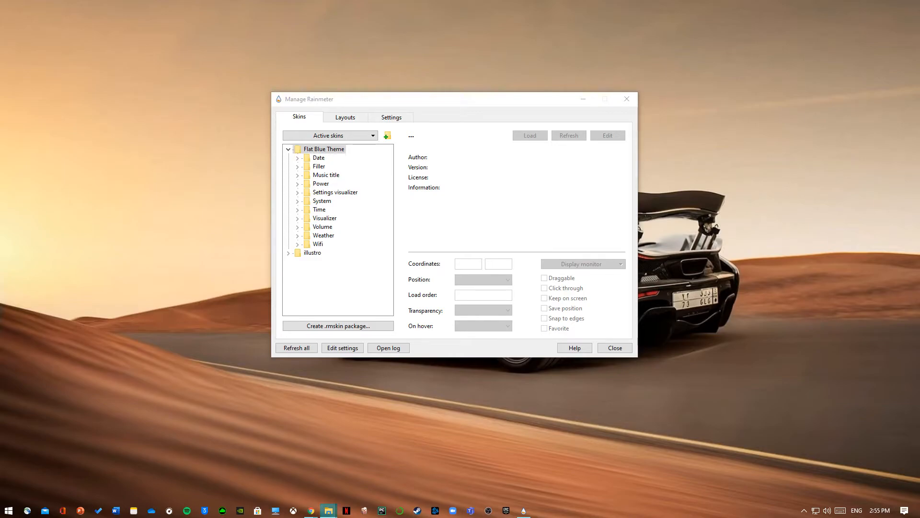
Step: Switch to File Explorer and open the Flat Blue Theme folder under Documents, Rainmeter, Skins
{"action": "left_click", "coordinate": [328, 510]}
{"action": "scroll", "coordinate": [286, 218], "scroll_direction": "down", "scroll_amount": 5}
{"action": "left_click", "coordinate": [324, 226]}
{"action": "key", "text": "r"}
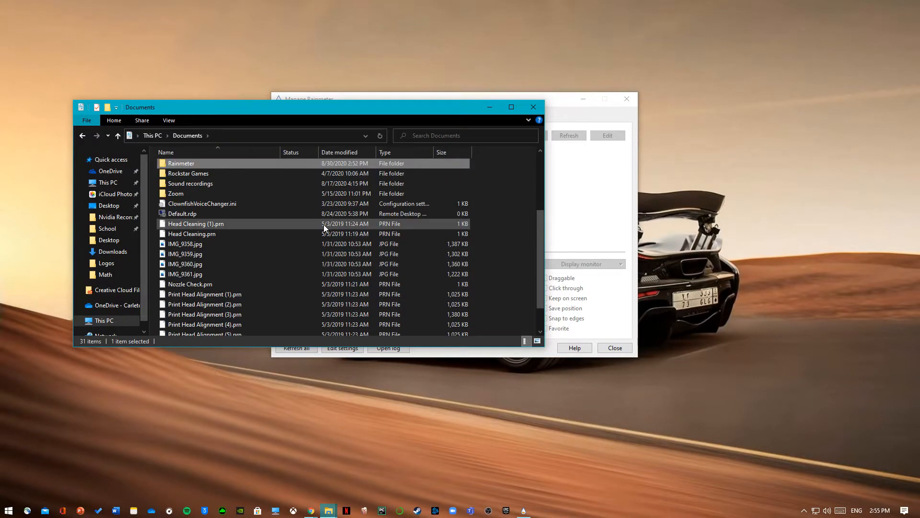
{"action": "double_click", "coordinate": [213, 166]}
{"action": "left_click", "coordinate": [191, 168]}
{"action": "double_click", "coordinate": [191, 168]}
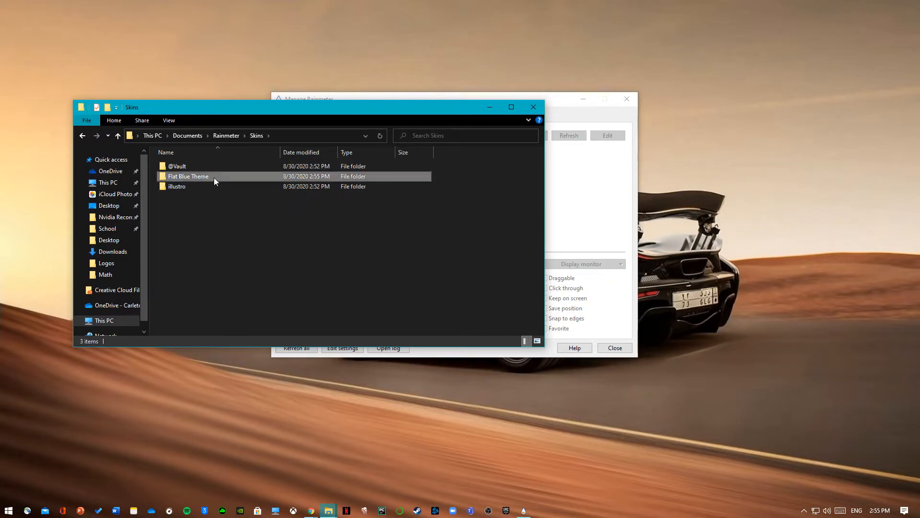
{"action": "double_click", "coordinate": [214, 177]}
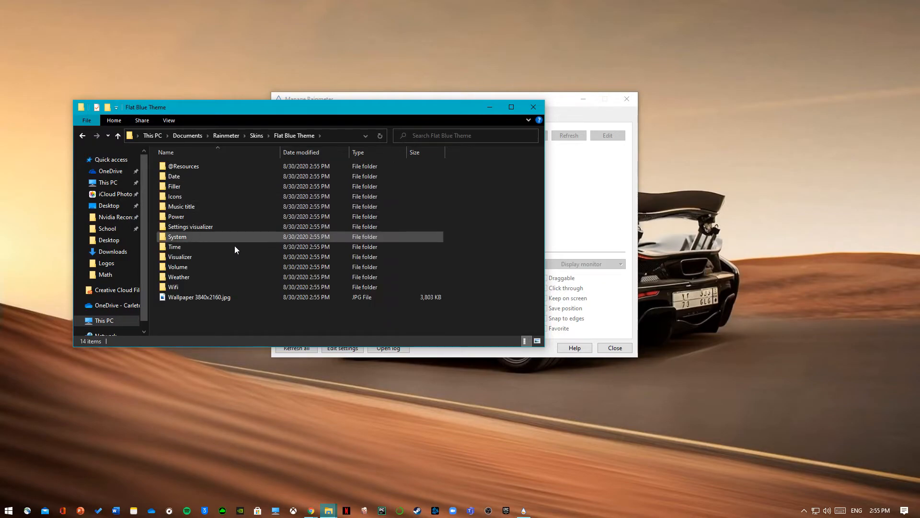
Step: Set Wallpaper 3840x2160.jpg from the Flat Blue Theme folder as the desktop background
{"action": "left_click", "coordinate": [226, 298]}
{"action": "right_click", "coordinate": [227, 298]}
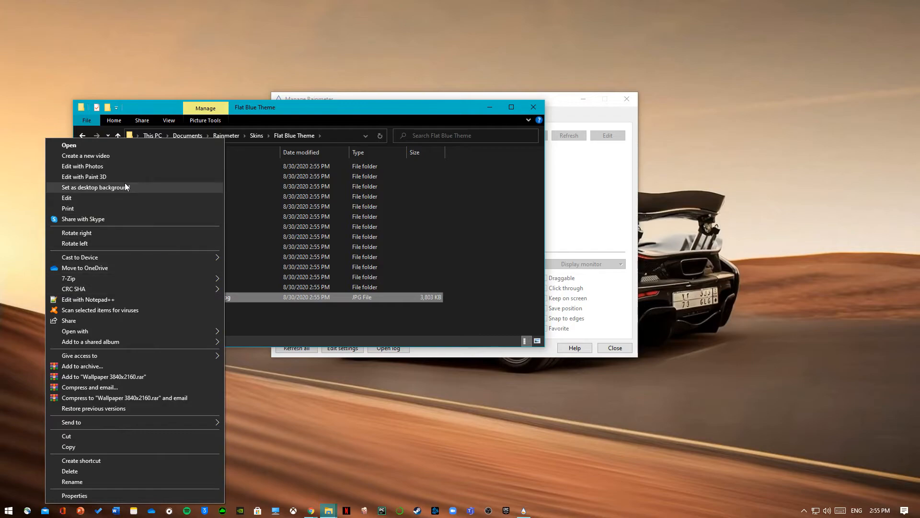
{"action": "left_click", "coordinate": [106, 186]}
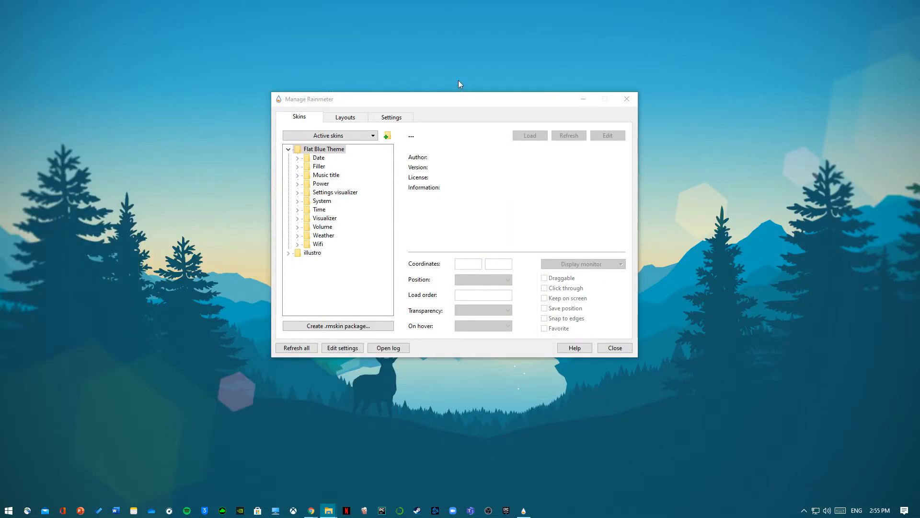
Step: Load the Date.ini skin from the Flat Blue Theme and center it along the desktop's upper edge
{"action": "left_click", "coordinate": [497, 102]}
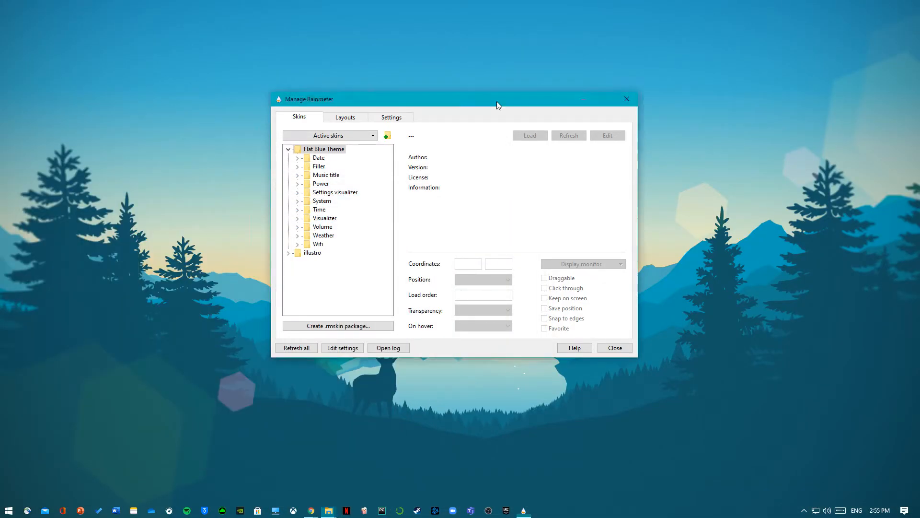
{"action": "left_click_drag", "start_coordinate": [481, 102], "coordinate": [442, 87]}
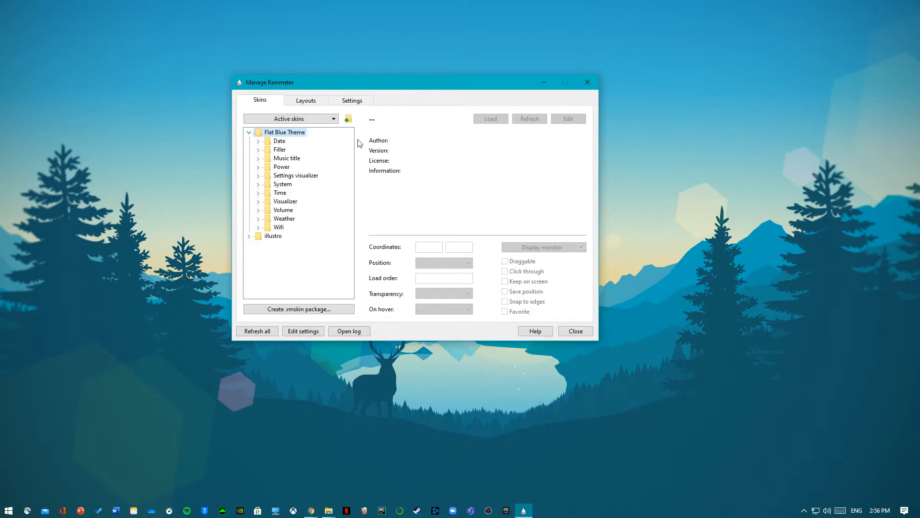
{"action": "left_click", "coordinate": [258, 141]}
{"action": "left_click", "coordinate": [289, 150]}
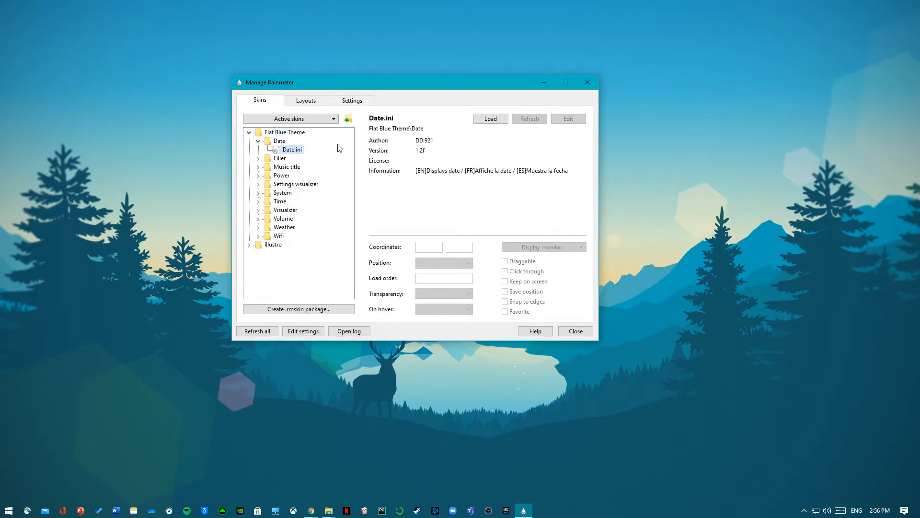
{"action": "left_click", "coordinate": [489, 120]}
{"action": "left_click_drag", "start_coordinate": [178, 15], "coordinate": [529, 17]}
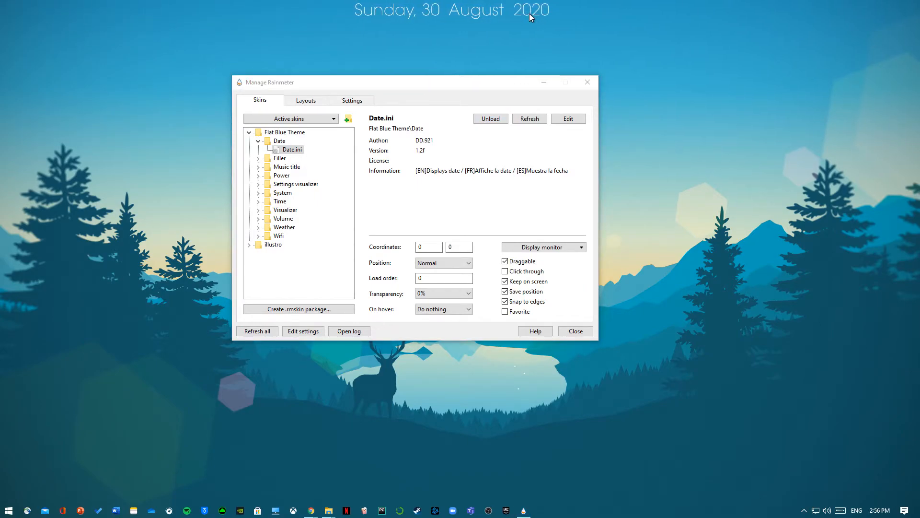
Step: Load the Filler 2560.ini bar and replace it with the Filler 1920.ini variant
{"action": "left_click", "coordinate": [259, 158]}
{"action": "left_click", "coordinate": [307, 185]}
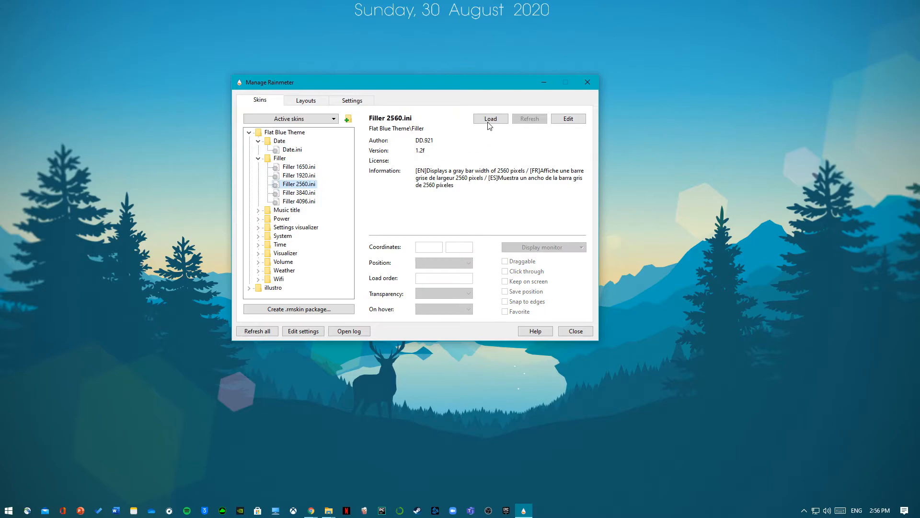
{"action": "left_click", "coordinate": [490, 119]}
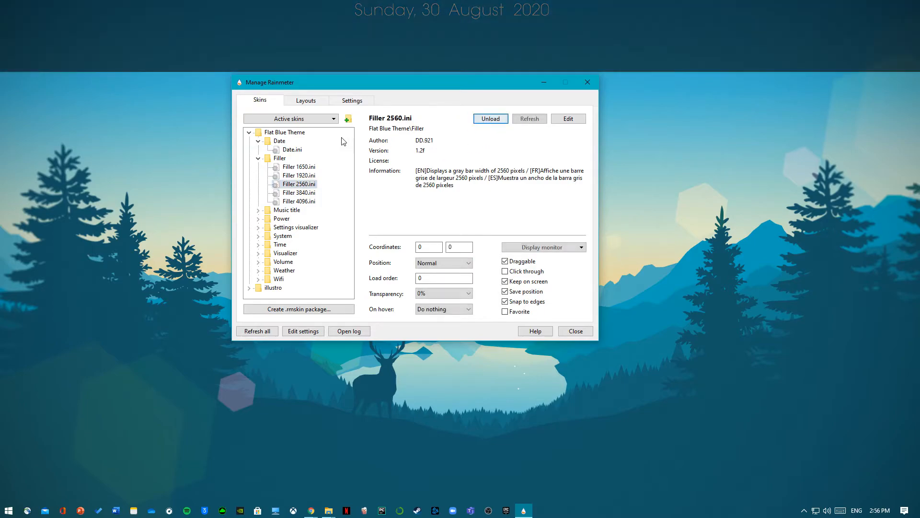
{"action": "left_click", "coordinate": [294, 176]}
{"action": "left_click", "coordinate": [490, 118]}
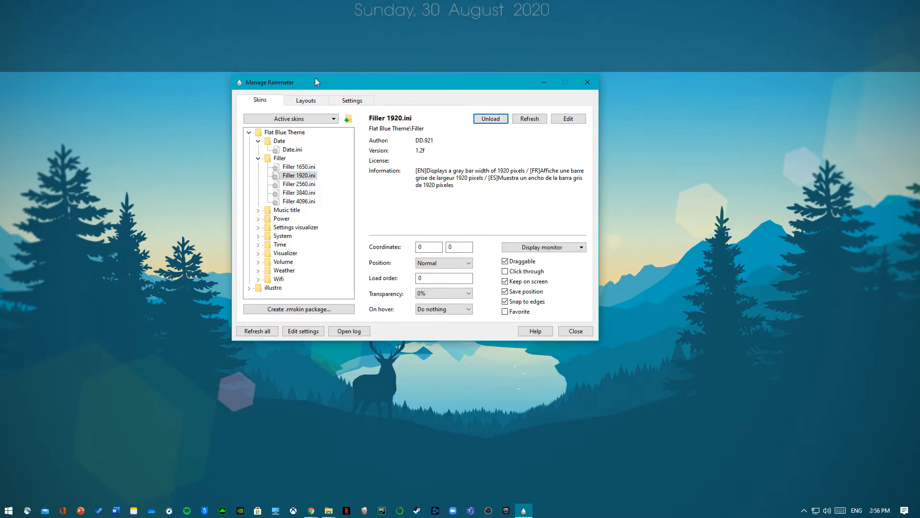
Step: Load the Music titles.ini skin and place it on the filler bar at coordinates 0, 60
{"action": "left_click", "coordinate": [258, 210]}
{"action": "left_click", "coordinate": [292, 219]}
{"action": "left_click", "coordinate": [489, 118]}
{"action": "left_click", "coordinate": [25, 9]}
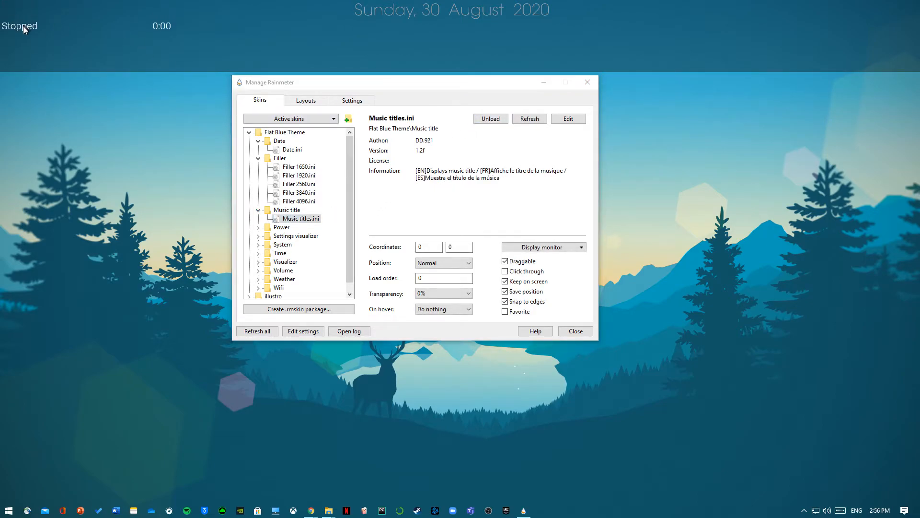
{"action": "left_click_drag", "start_coordinate": [24, 27], "coordinate": [23, 36]}
Step: Load the Power (no text).ini skin and move its icons to the filler bar's far end, at about 1775, 87
{"action": "left_click", "coordinate": [258, 227]}
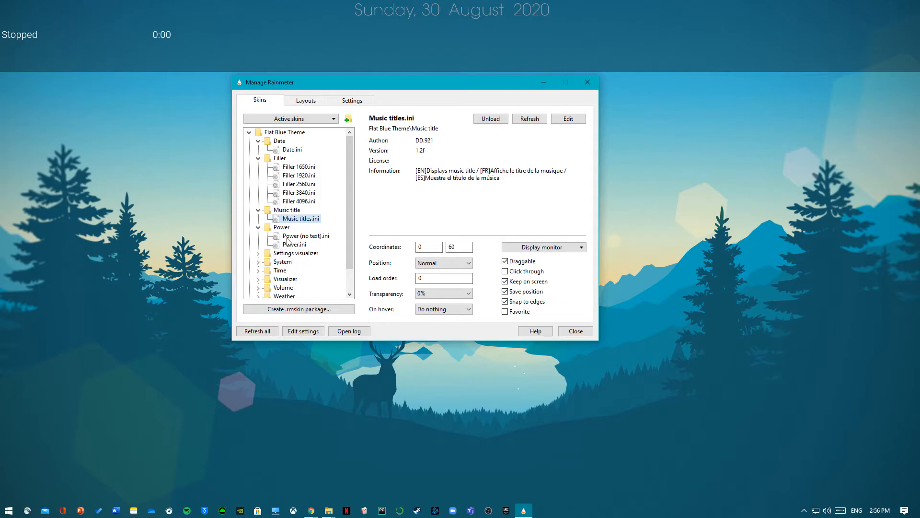
{"action": "left_click", "coordinate": [293, 237]}
{"action": "left_click", "coordinate": [489, 119]}
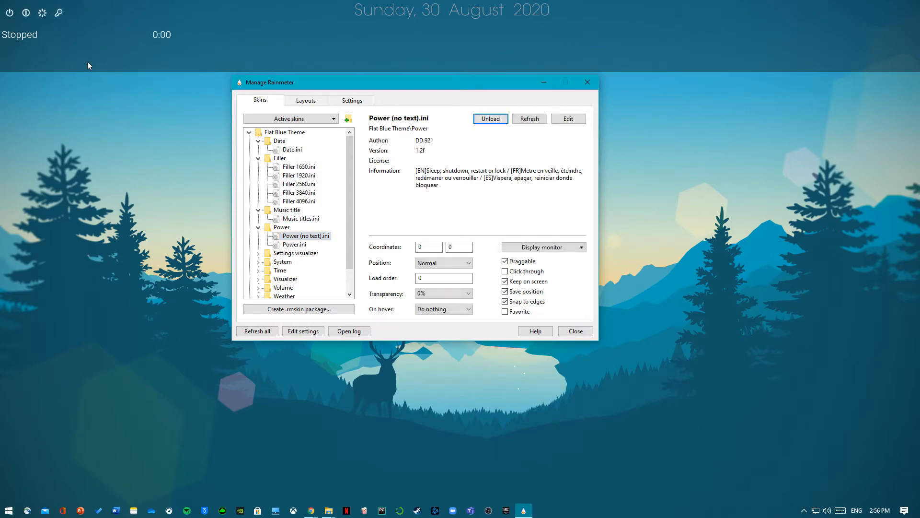
{"action": "left_click", "coordinate": [47, 15]}
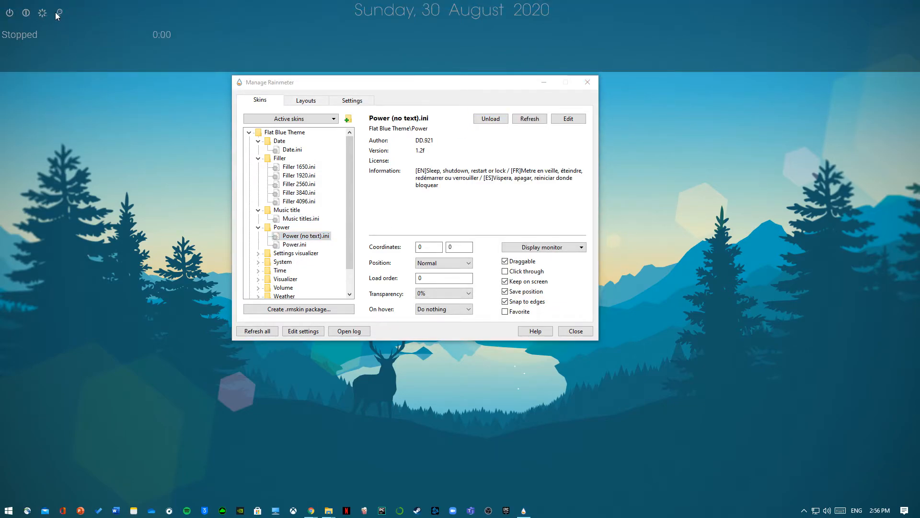
{"action": "left_click_drag", "start_coordinate": [59, 14], "coordinate": [894, 59]}
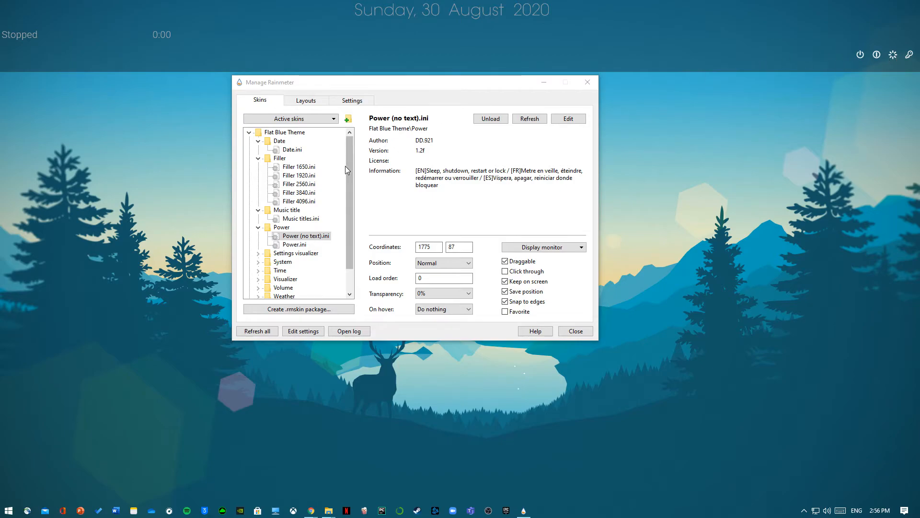
Step: Expand the Settings visualizer skins and load Visualizer.ini from the Visualizer folder
{"action": "left_click", "coordinate": [259, 253]}
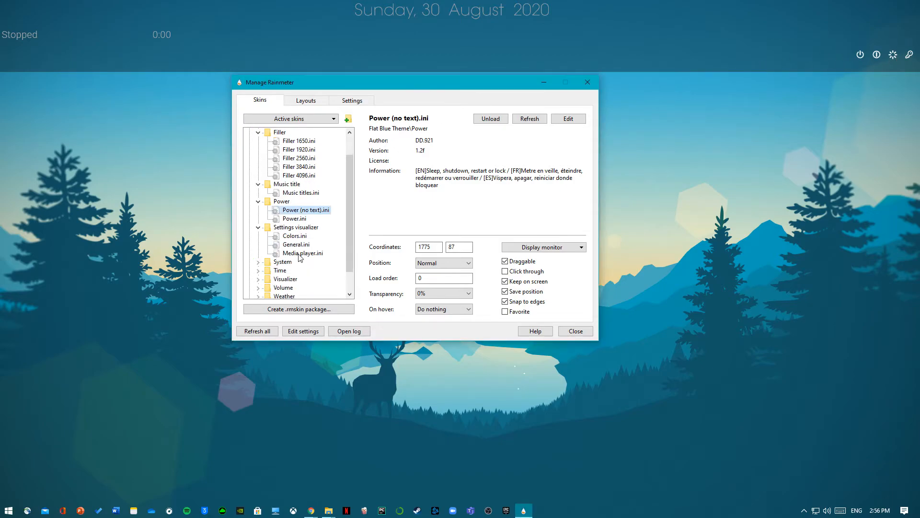
{"action": "scroll", "coordinate": [296, 252], "scroll_direction": "down", "scroll_amount": 1}
{"action": "left_click", "coordinate": [259, 253]}
{"action": "left_click", "coordinate": [283, 262]}
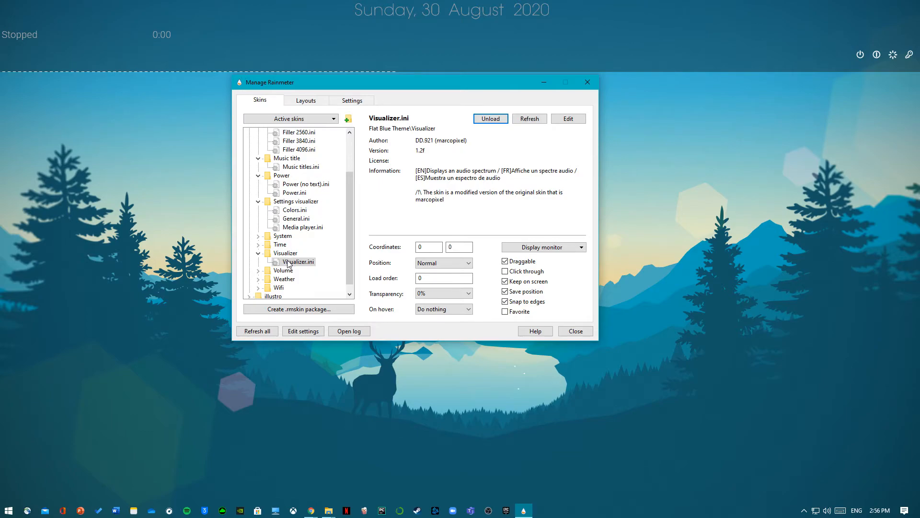
Step: Load the Volume.ini skin and place it below the music title at coordinates 0, 78
{"action": "scroll", "coordinate": [288, 264], "scroll_direction": "down", "scroll_amount": 1}
{"action": "left_click", "coordinate": [259, 261]}
{"action": "left_click", "coordinate": [287, 271]}
{"action": "left_click", "coordinate": [498, 120]}
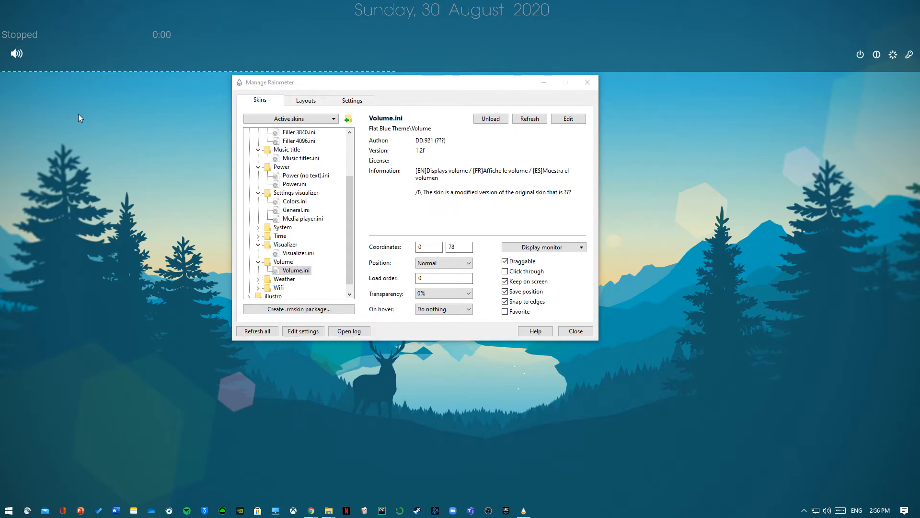
Step: Mute and unmute the system audio to check how the volume skin responds
{"action": "left_click", "coordinate": [827, 511]}
{"action": "left_click", "coordinate": [765, 490]}
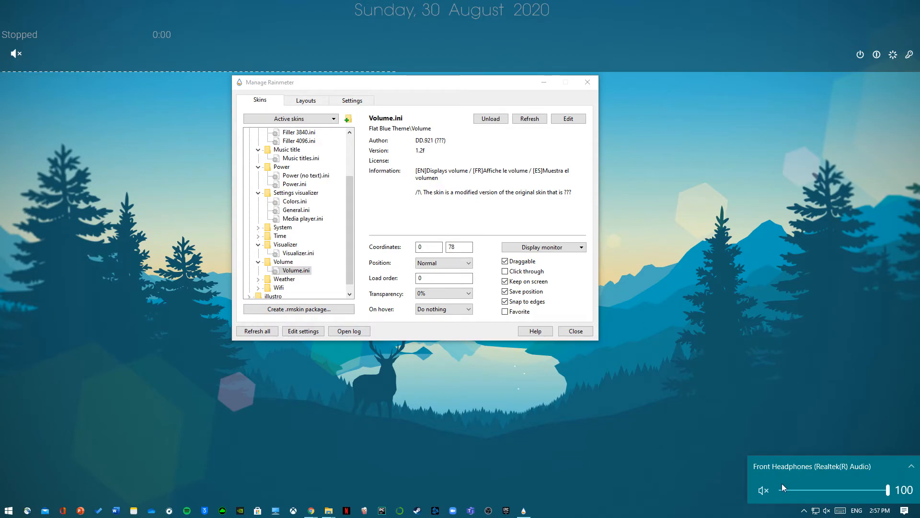
{"action": "left_click", "coordinate": [400, 114]}
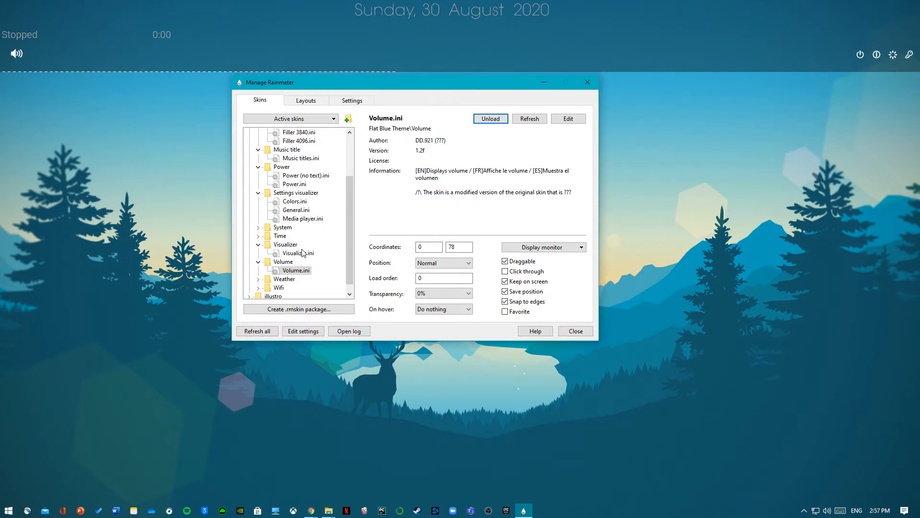
Step: Load the CPU.ini skin from the Flat Blue Theme's System folder
{"action": "scroll", "coordinate": [304, 254], "scroll_direction": "down", "scroll_amount": 1}
{"action": "scroll", "coordinate": [289, 270], "scroll_direction": "up", "scroll_amount": 3}
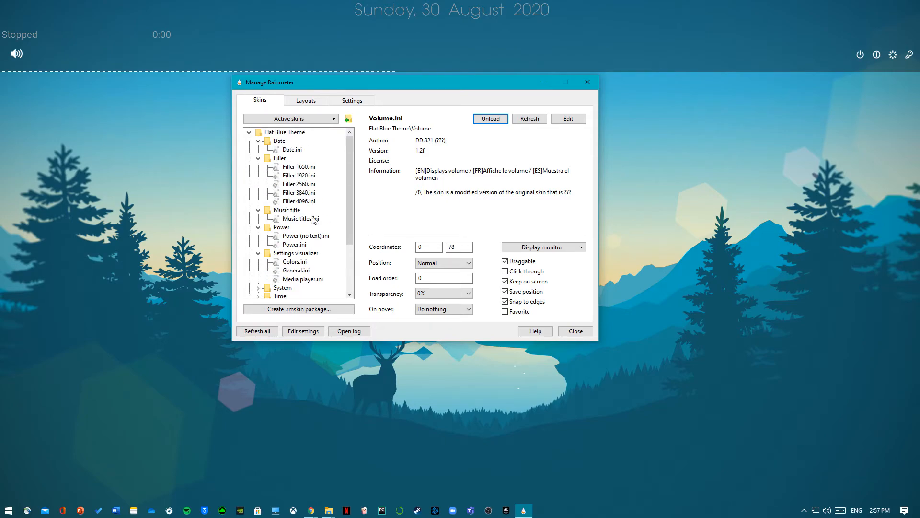
{"action": "scroll", "coordinate": [297, 237], "scroll_direction": "up", "scroll_amount": 1}
{"action": "scroll", "coordinate": [282, 265], "scroll_direction": "down", "scroll_amount": 1}
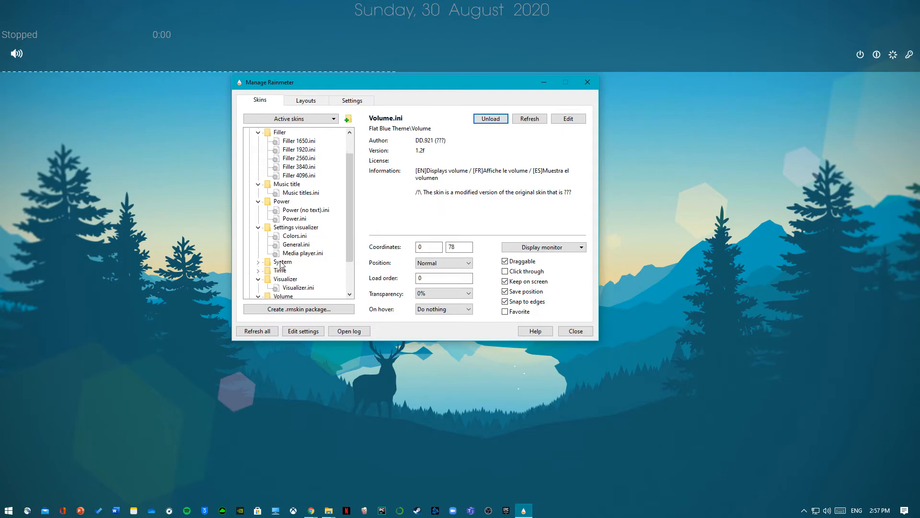
{"action": "left_click", "coordinate": [263, 261]}
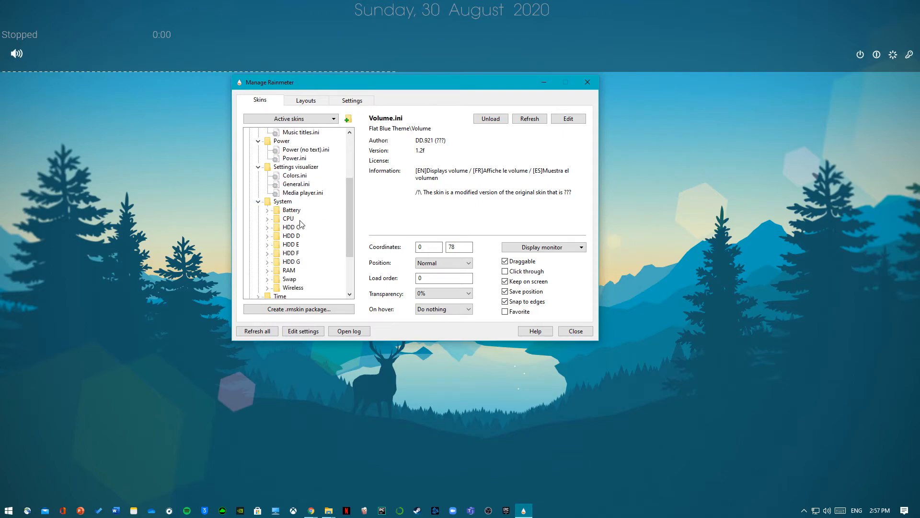
{"action": "double_click", "coordinate": [290, 219]}
{"action": "left_click", "coordinate": [295, 227]}
{"action": "left_click", "coordinate": [490, 119]}
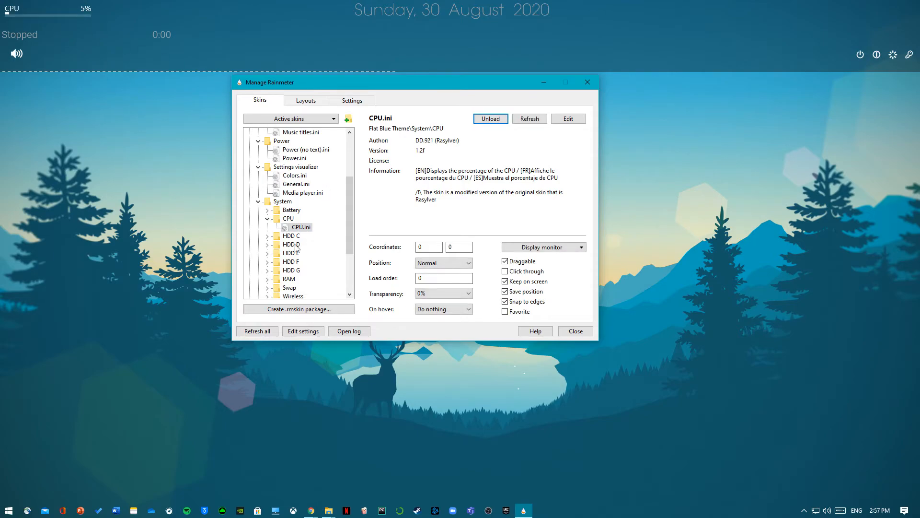
Step: Load the RAM.ini skin from the System folder and place it beside the CPU meter at coordinates 193, 0
{"action": "left_click", "coordinate": [276, 279]}
{"action": "left_click", "coordinate": [267, 279]}
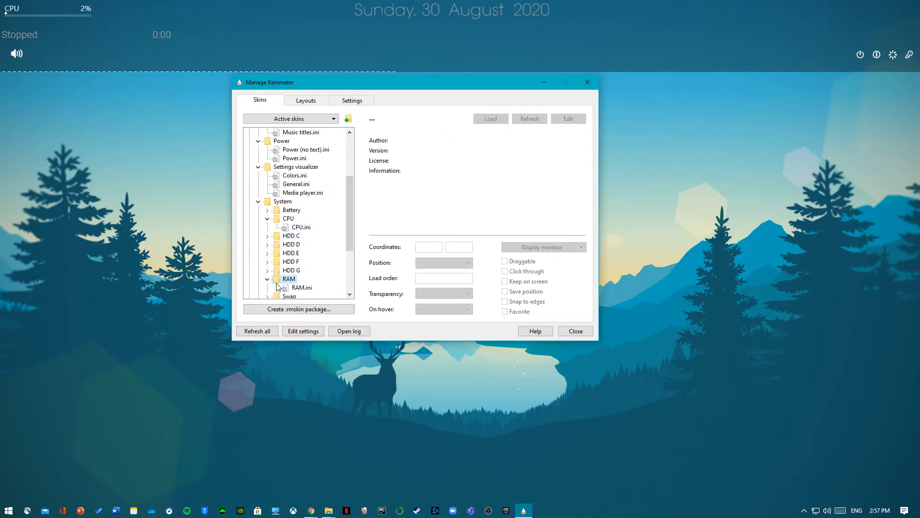
{"action": "left_click", "coordinate": [293, 287]}
{"action": "left_click", "coordinate": [490, 118]}
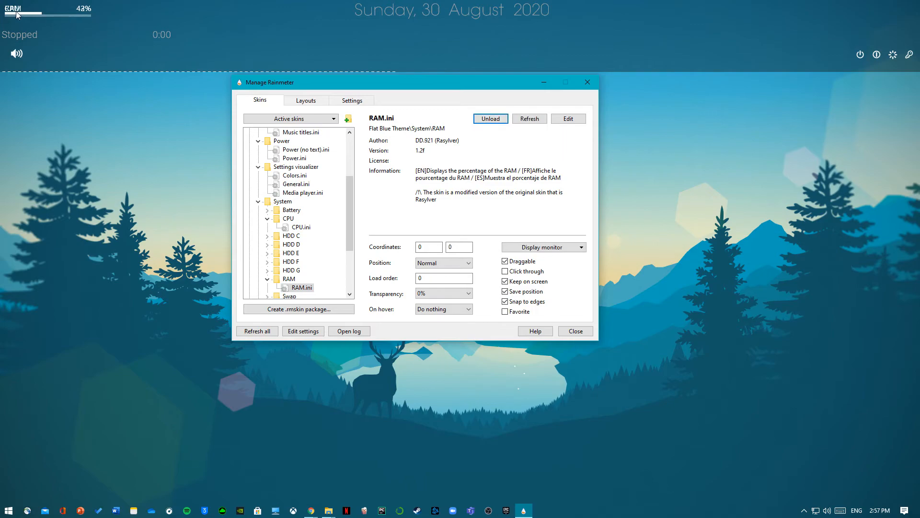
{"action": "left_click", "coordinate": [56, 16]}
{"action": "left_click_drag", "start_coordinate": [68, 50], "coordinate": [49, 40]}
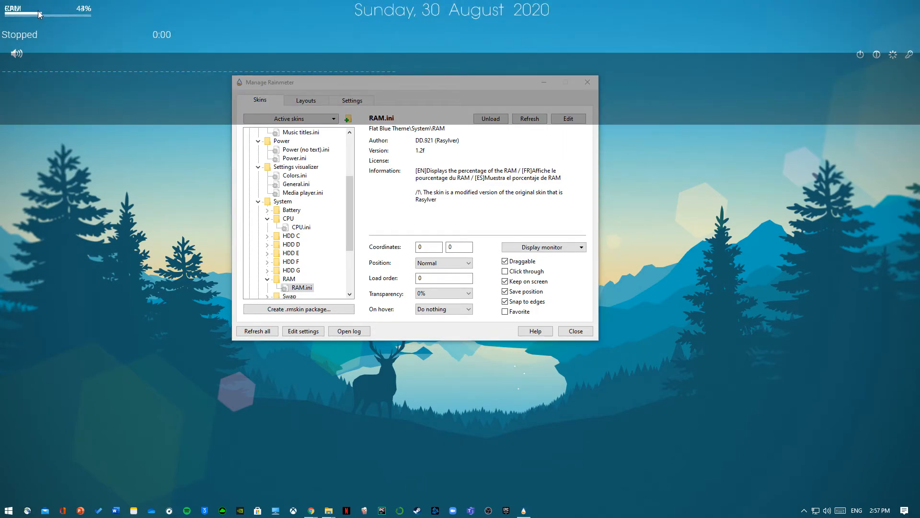
{"action": "left_click_drag", "start_coordinate": [8, 12], "coordinate": [99, 11]}
{"action": "left_click_drag", "start_coordinate": [101, 107], "coordinate": [111, 43]}
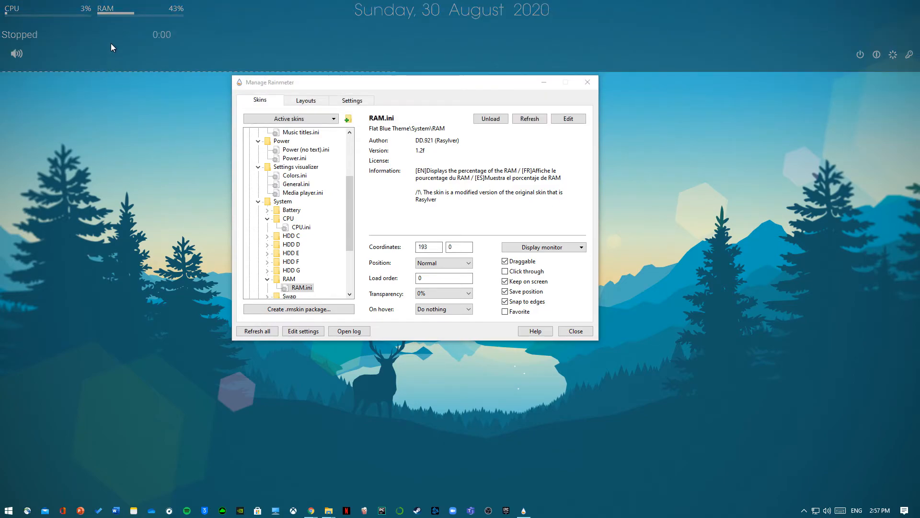
Step: Set the Filler 1920 skin's position to Bottom so it stays behind the other skins
{"action": "left_click", "coordinate": [158, 67]}
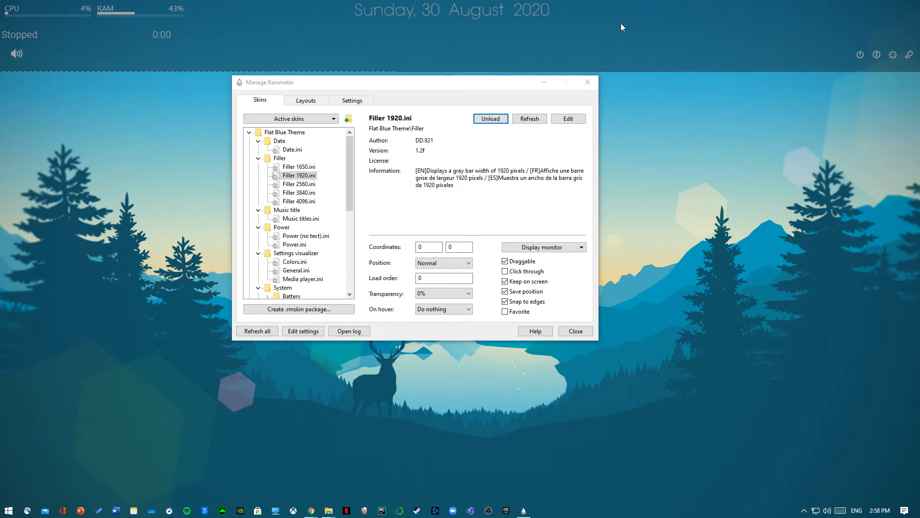
{"action": "right_click", "coordinate": [736, 26]}
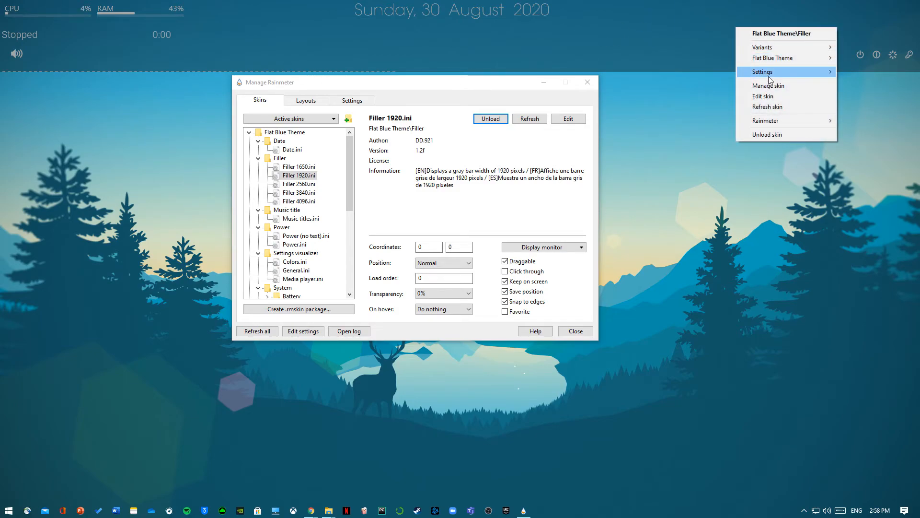
{"action": "mouse_move", "coordinate": [768, 75]}
{"action": "mouse_move", "coordinate": [687, 72]}
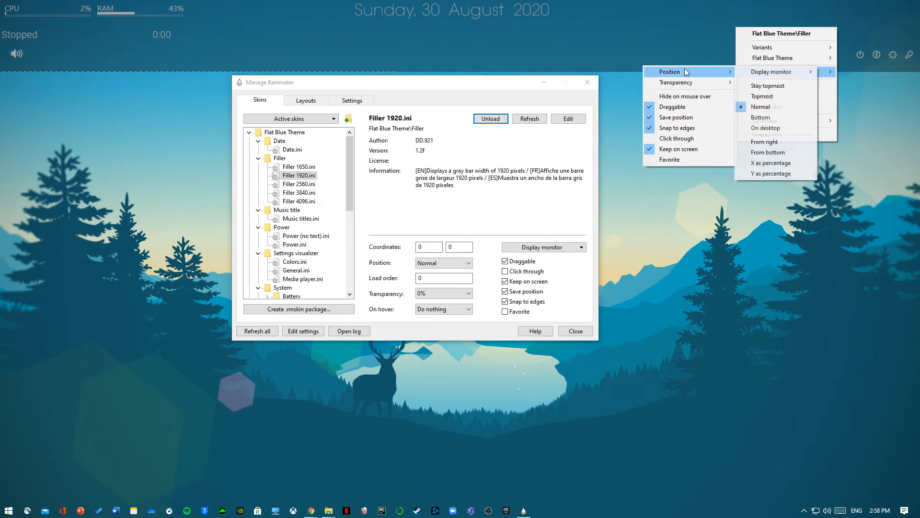
{"action": "left_click", "coordinate": [767, 118]}
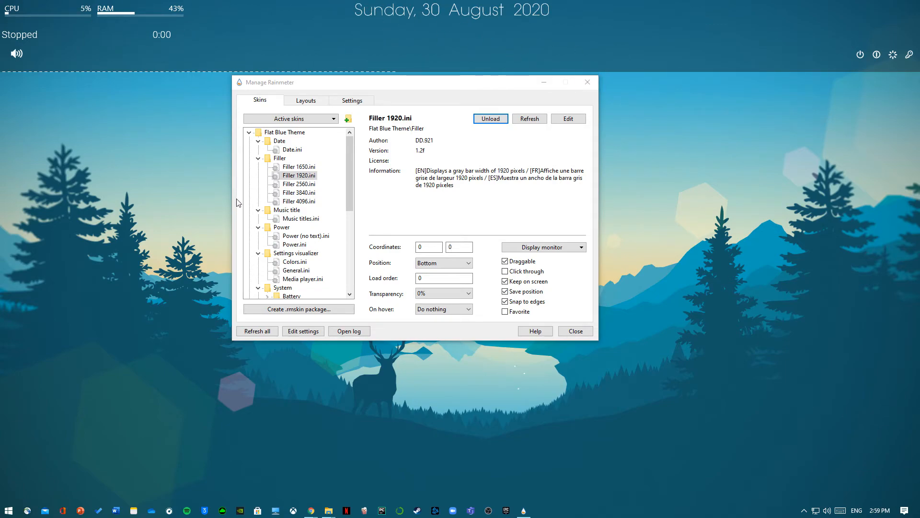
Step: Load the HDD.ini skin from the System folder's HDD C subfolder and move the overlapping CPU meter to the filler bar's far right end
{"action": "scroll", "coordinate": [292, 228], "scroll_direction": "down", "scroll_amount": 1}
{"action": "scroll", "coordinate": [307, 249], "scroll_direction": "down", "scroll_amount": 2}
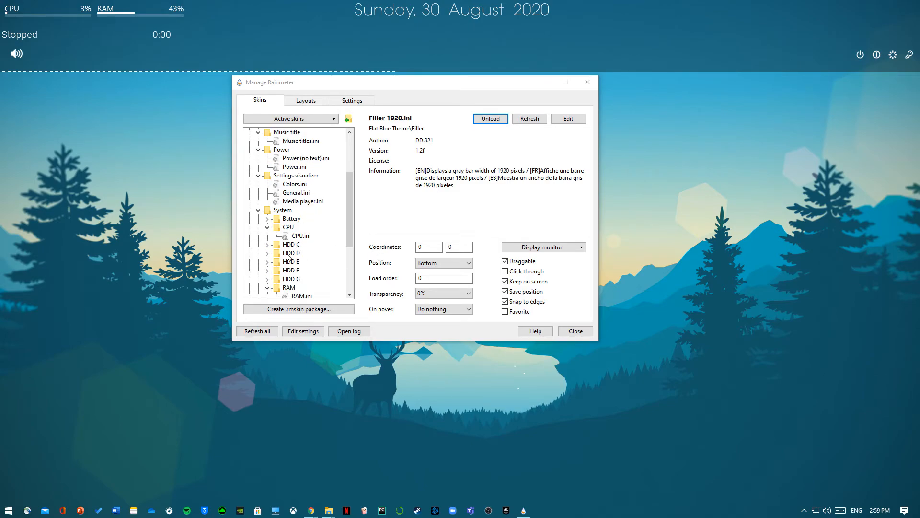
{"action": "left_click", "coordinate": [263, 247]}
{"action": "left_click", "coordinate": [271, 243]}
{"action": "left_click", "coordinate": [288, 252]}
{"action": "left_click", "coordinate": [489, 118]}
{"action": "left_click", "coordinate": [18, 13]}
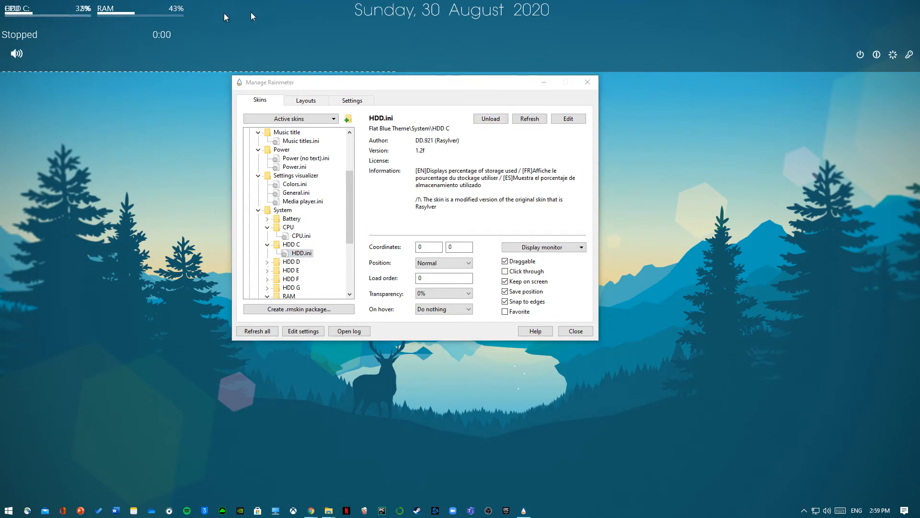
{"action": "left_click_drag", "start_coordinate": [17, 15], "coordinate": [830, 13]}
Step: Load the HDD.ini skin from the HDD D folder and place its meter just left of the CPU meter
{"action": "left_click", "coordinate": [267, 261]}
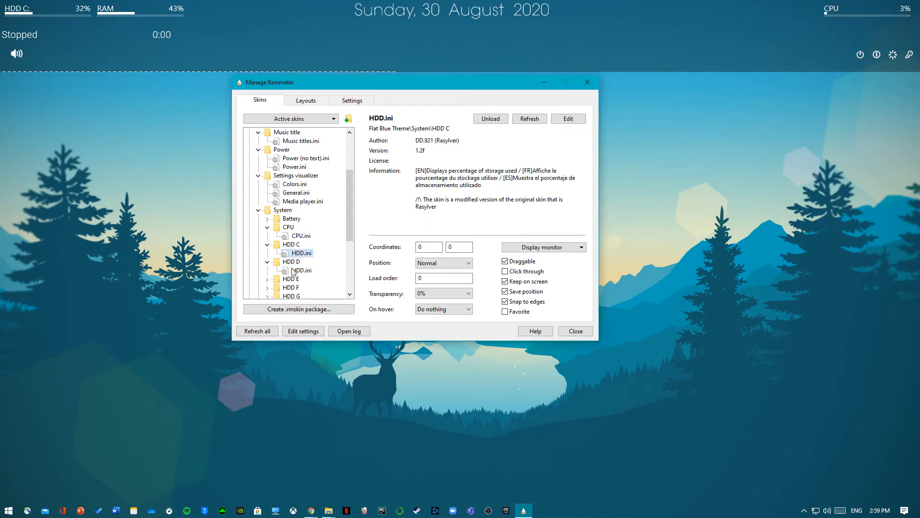
{"action": "left_click", "coordinate": [302, 245]}
{"action": "left_click", "coordinate": [490, 120]}
{"action": "left_click_drag", "start_coordinate": [25, 13], "coordinate": [742, 5]}
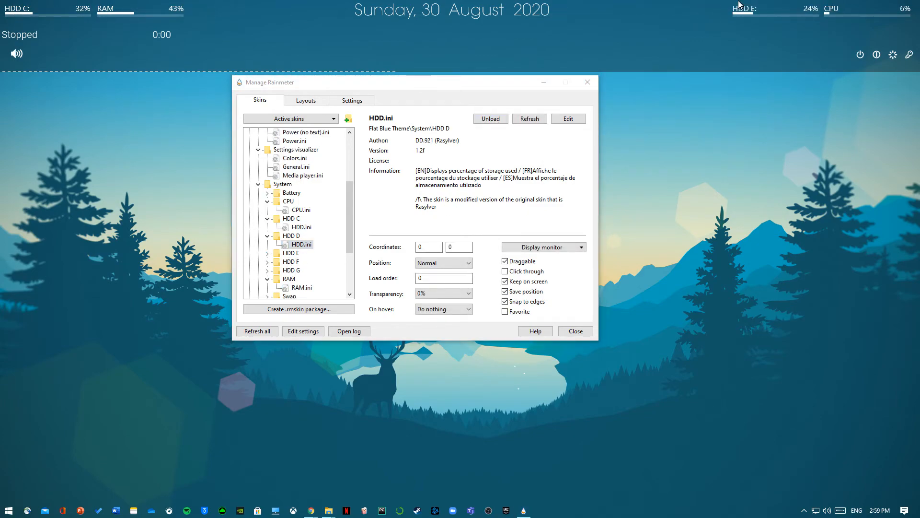
Step: Load the HDD.ini skin from the HDD F folder, place it directly below the CPU meter and adjust the neighbouring meters' alignment
{"action": "left_click", "coordinate": [267, 261]}
{"action": "left_click", "coordinate": [302, 270]}
{"action": "left_click", "coordinate": [491, 119]}
{"action": "left_click_drag", "start_coordinate": [13, 15], "coordinate": [826, 25]}
{"action": "left_click_drag", "start_coordinate": [746, 18], "coordinate": [740, 18]}
{"action": "left_click_drag", "start_coordinate": [832, 30], "coordinate": [835, 30]}
Step: Load the HDD.ini skin from the HDD G folder and place it below the HDD E: meter at about coordinates 1505, 35
{"action": "scroll", "coordinate": [294, 234], "scroll_direction": "down", "scroll_amount": 1}
{"action": "left_click", "coordinate": [267, 253]}
{"action": "left_click", "coordinate": [302, 261]}
{"action": "left_click", "coordinate": [490, 119]}
{"action": "left_click_drag", "start_coordinate": [8, 13], "coordinate": [726, 27]}
Step: Load the Time - Blue.ini skin from the Flat Blue Theme's Time\12h folder
{"action": "left_click_drag", "start_coordinate": [472, 76], "coordinate": [482, 102]}
{"action": "scroll", "coordinate": [303, 261], "scroll_direction": "up", "scroll_amount": 5}
{"action": "scroll", "coordinate": [303, 261], "scroll_direction": "down", "scroll_amount": 9}
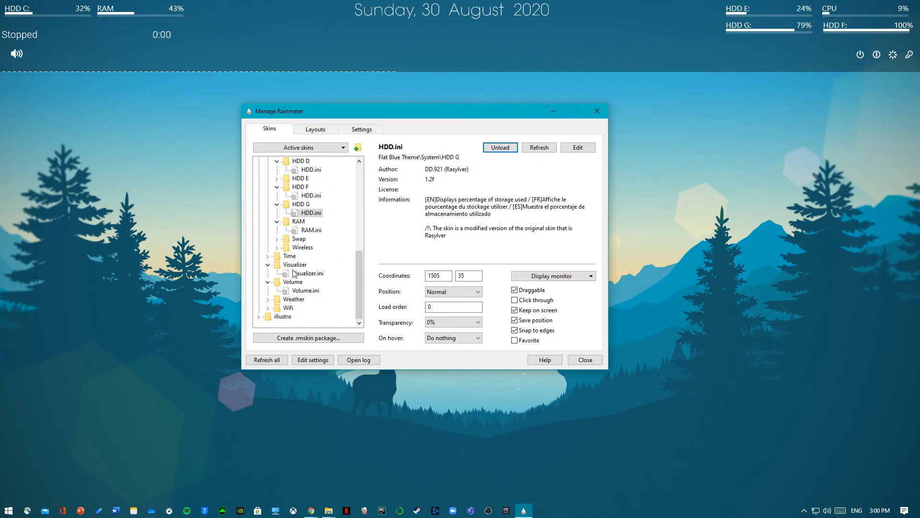
{"action": "left_click", "coordinate": [267, 257]}
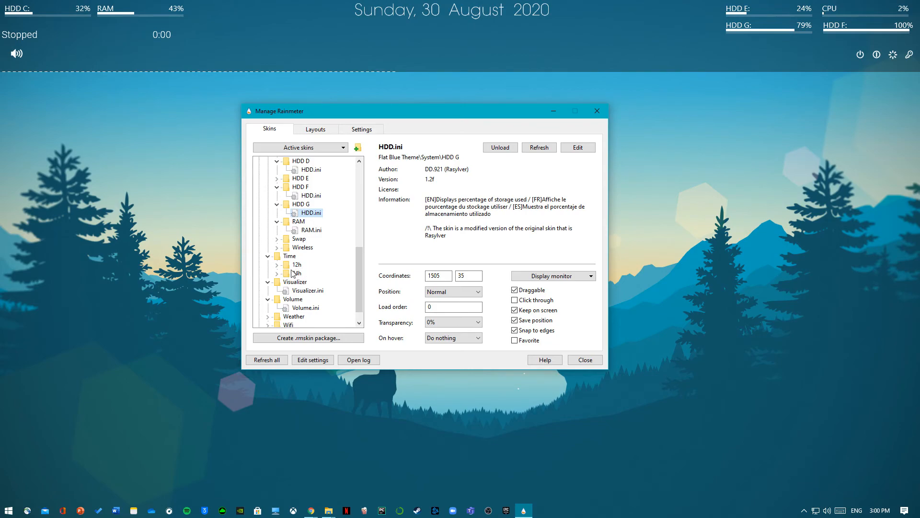
{"action": "left_click", "coordinate": [277, 265]}
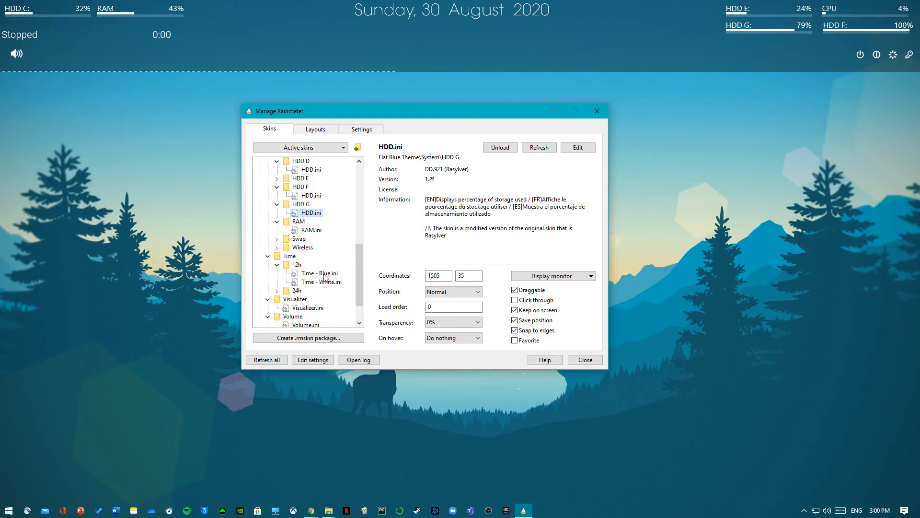
{"action": "left_click", "coordinate": [324, 275]}
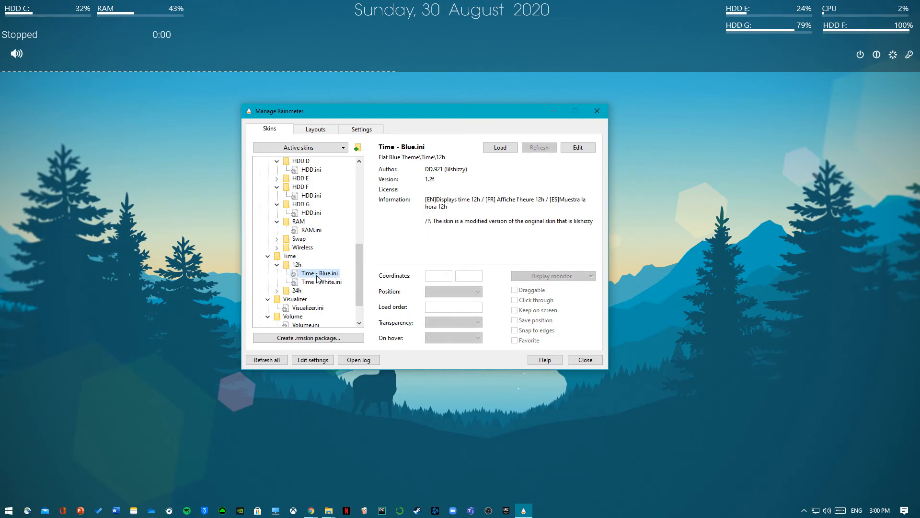
{"action": "left_click", "coordinate": [503, 148]}
Step: Place the clock skin centred below the date at about coordinates 738, 150 and close the skin manager
{"action": "left_click_drag", "start_coordinate": [382, 108], "coordinate": [193, 201]}
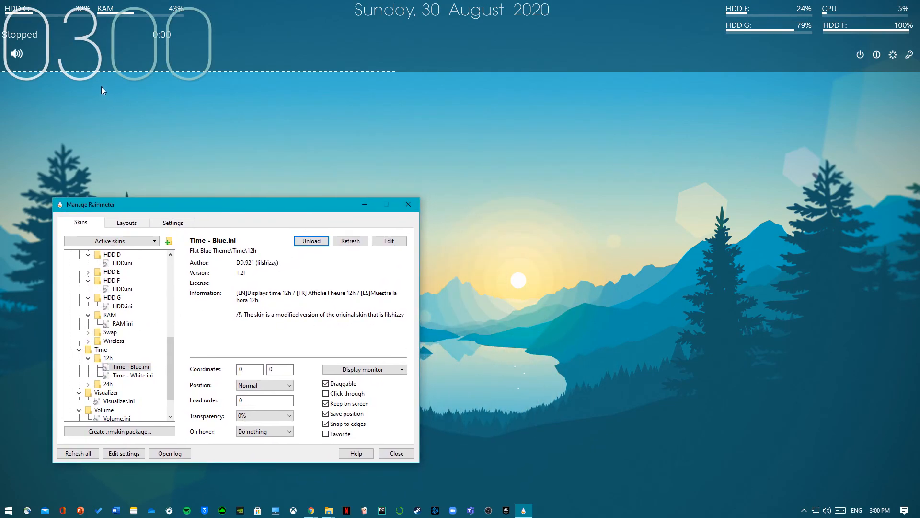
{"action": "left_click_drag", "start_coordinate": [87, 76], "coordinate": [441, 152]}
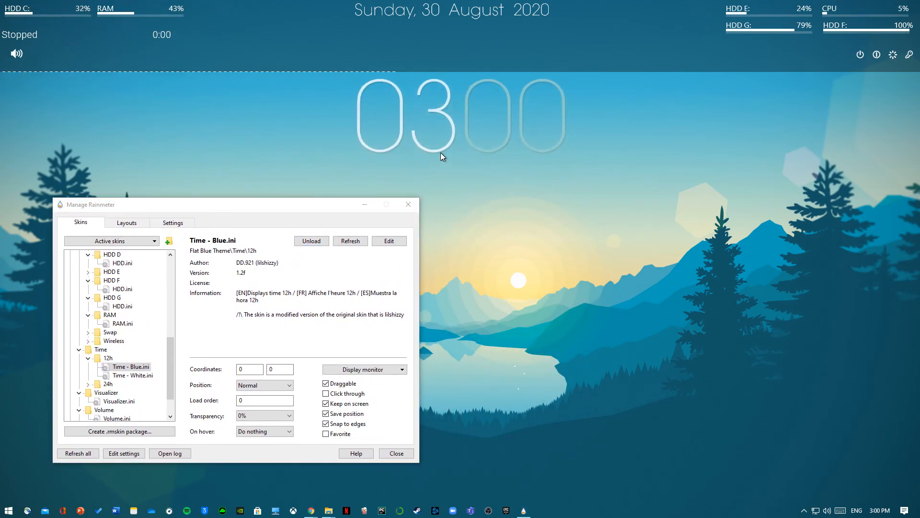
{"action": "left_click_drag", "start_coordinate": [303, 203], "coordinate": [430, 214]}
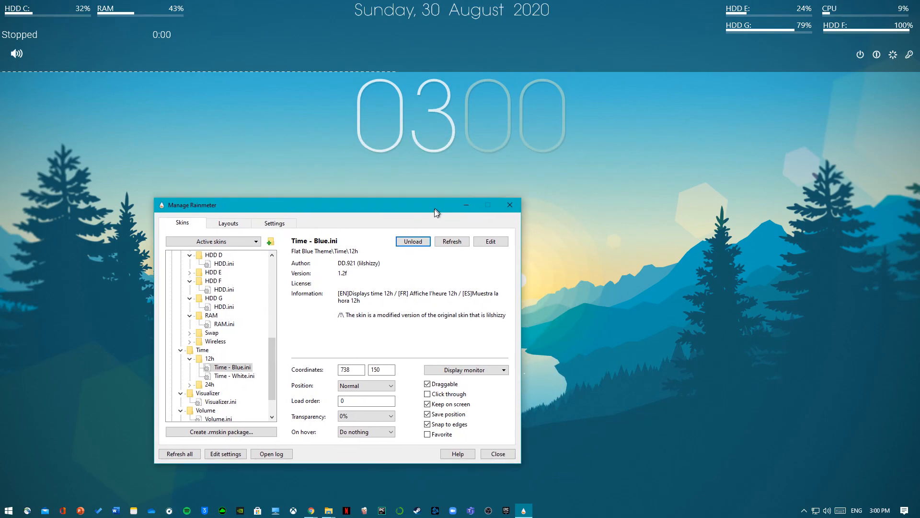
{"action": "left_click", "coordinate": [515, 206]}
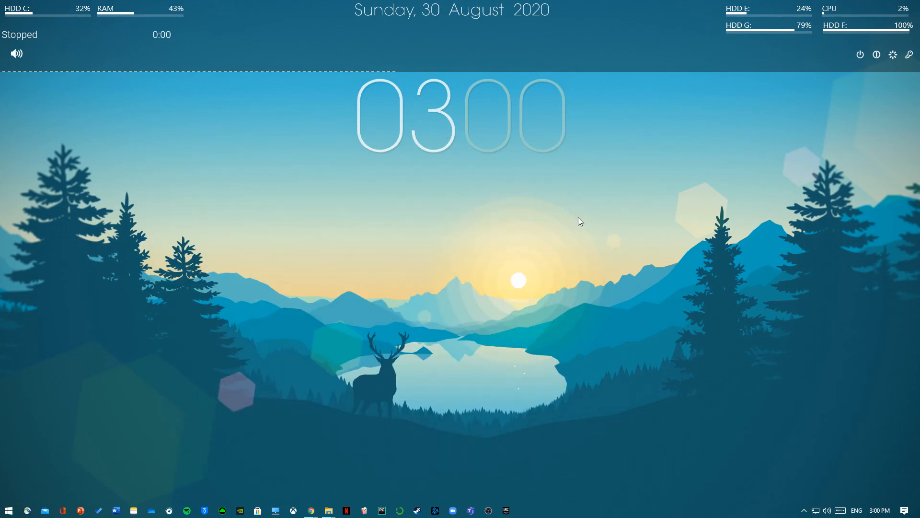